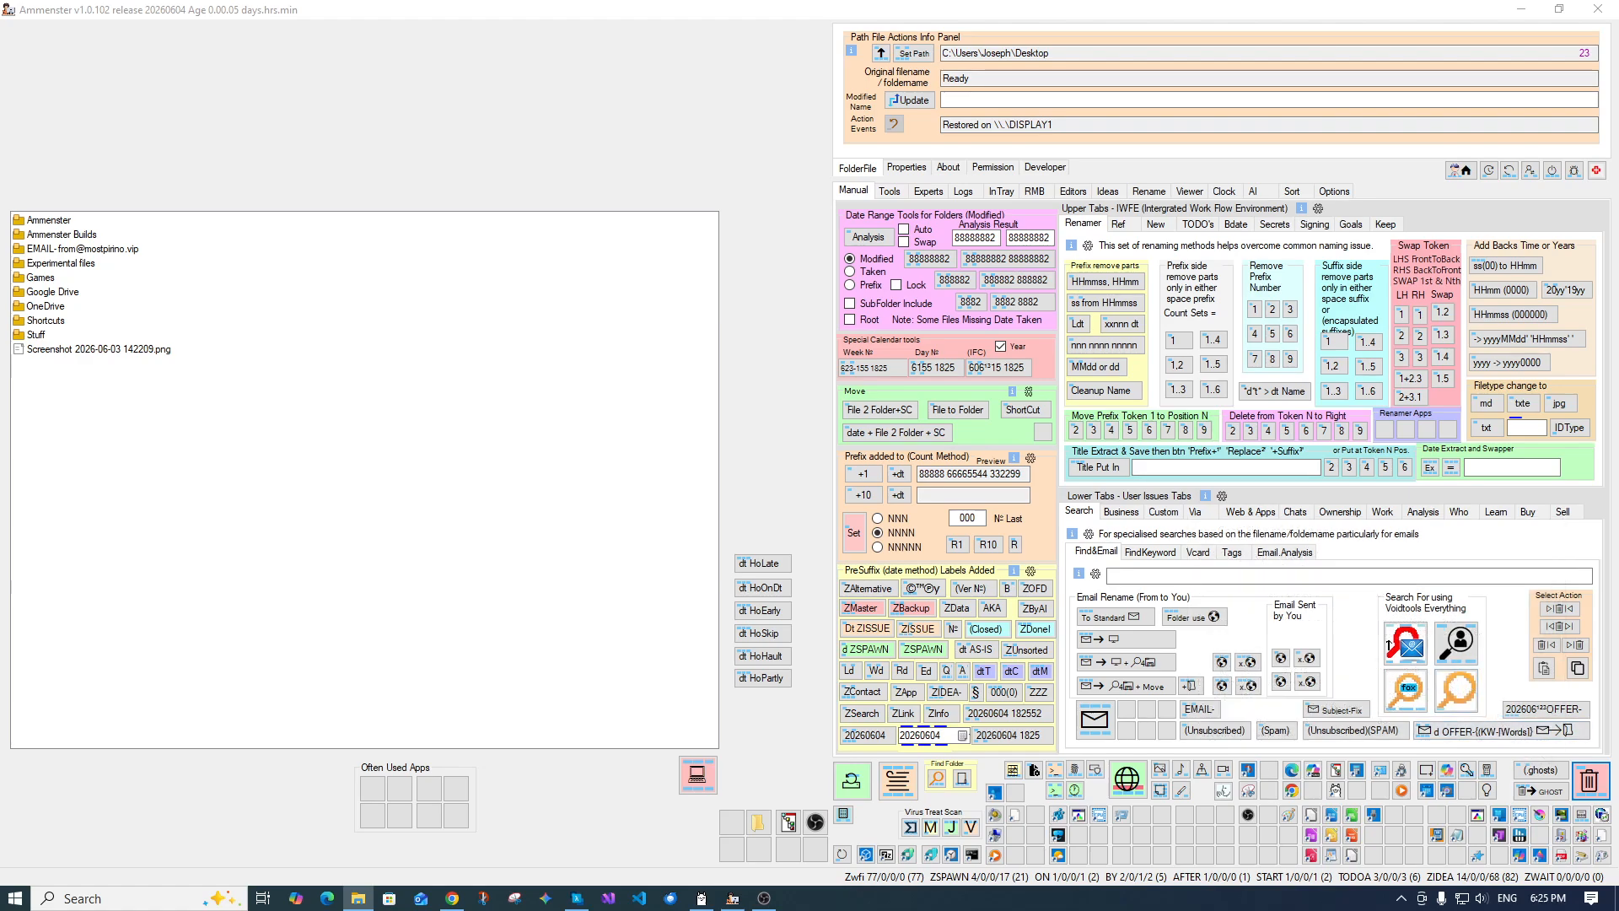
- Open the Disk Cleanup drive selection and close it without cleaning a drive
click(1591, 786)
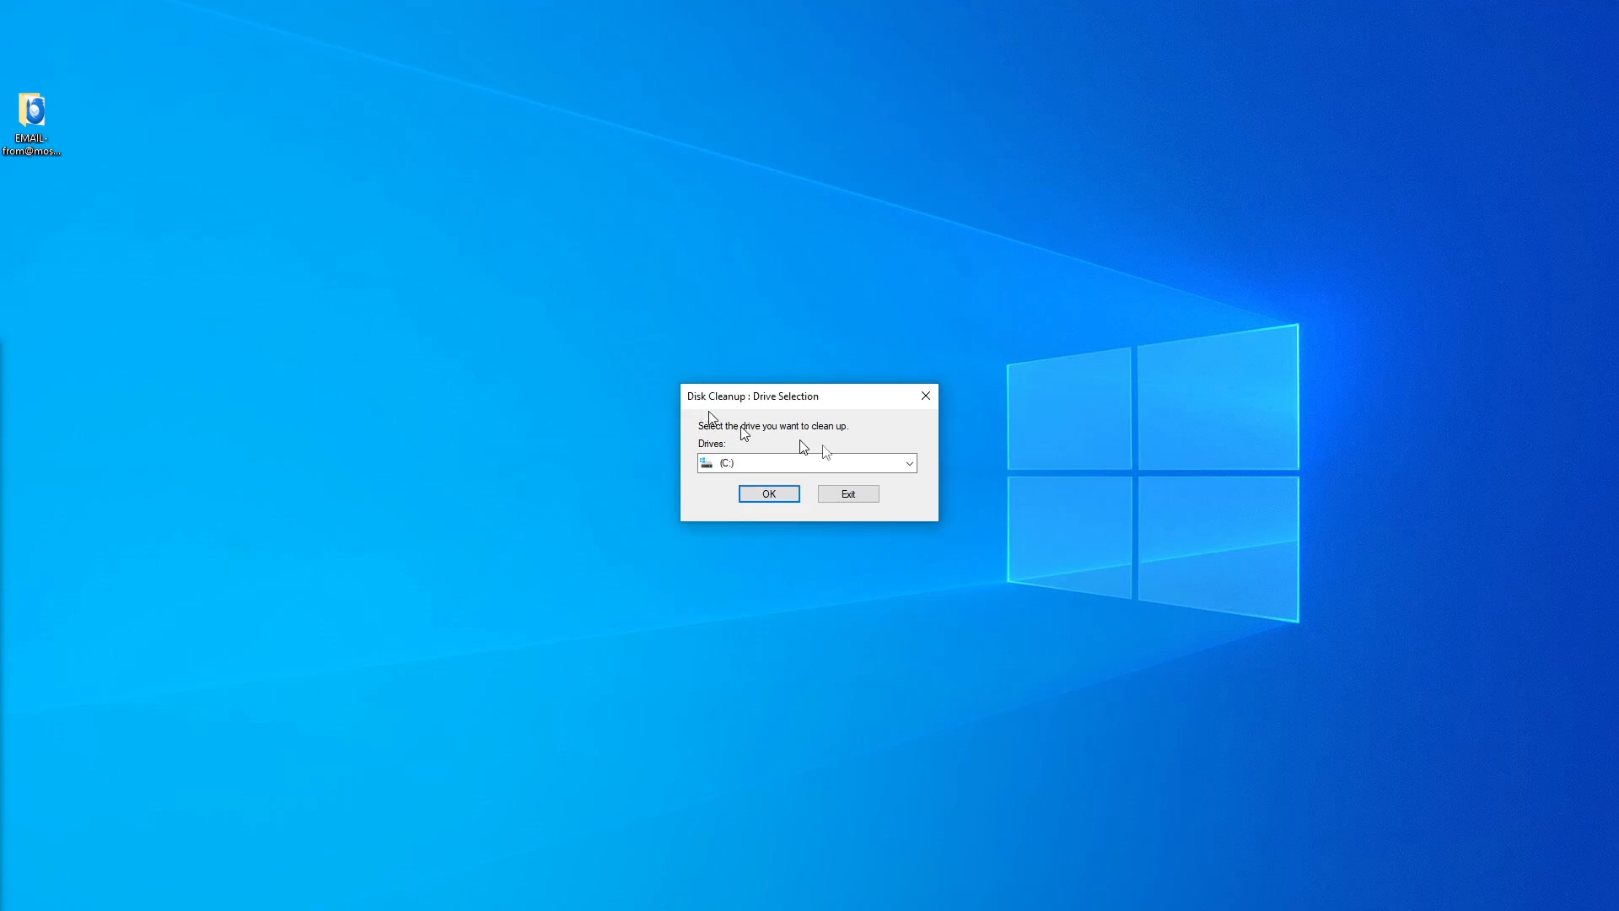
click(934, 397)
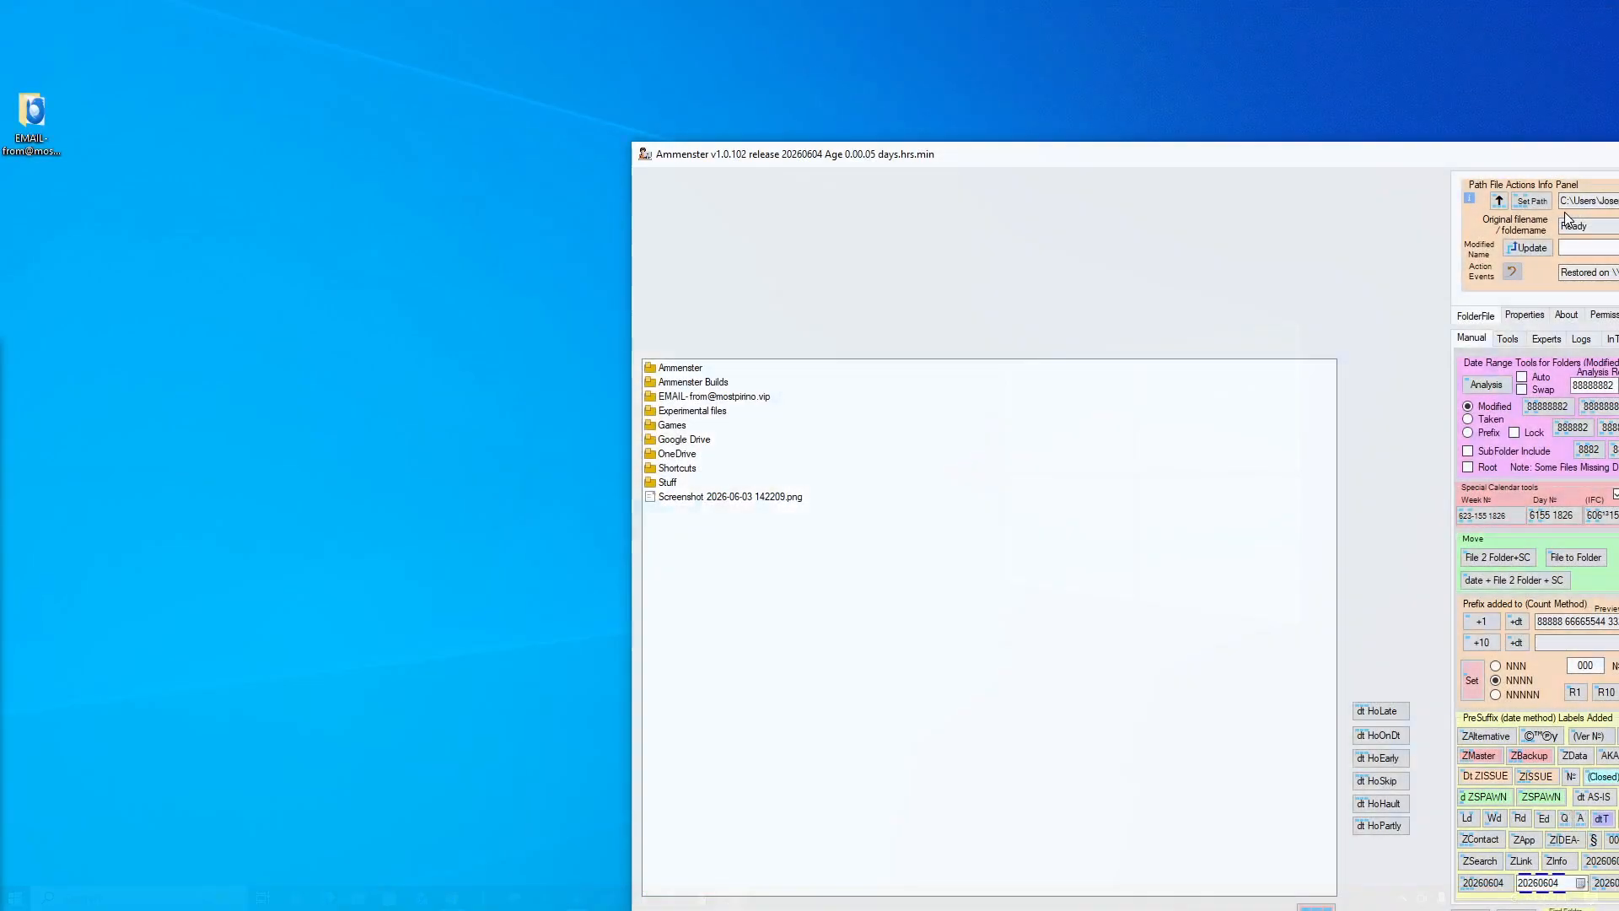
- Snap the Ammenster window to the right half of the screen and dismiss the suggestions for the other half
key(super+Right)
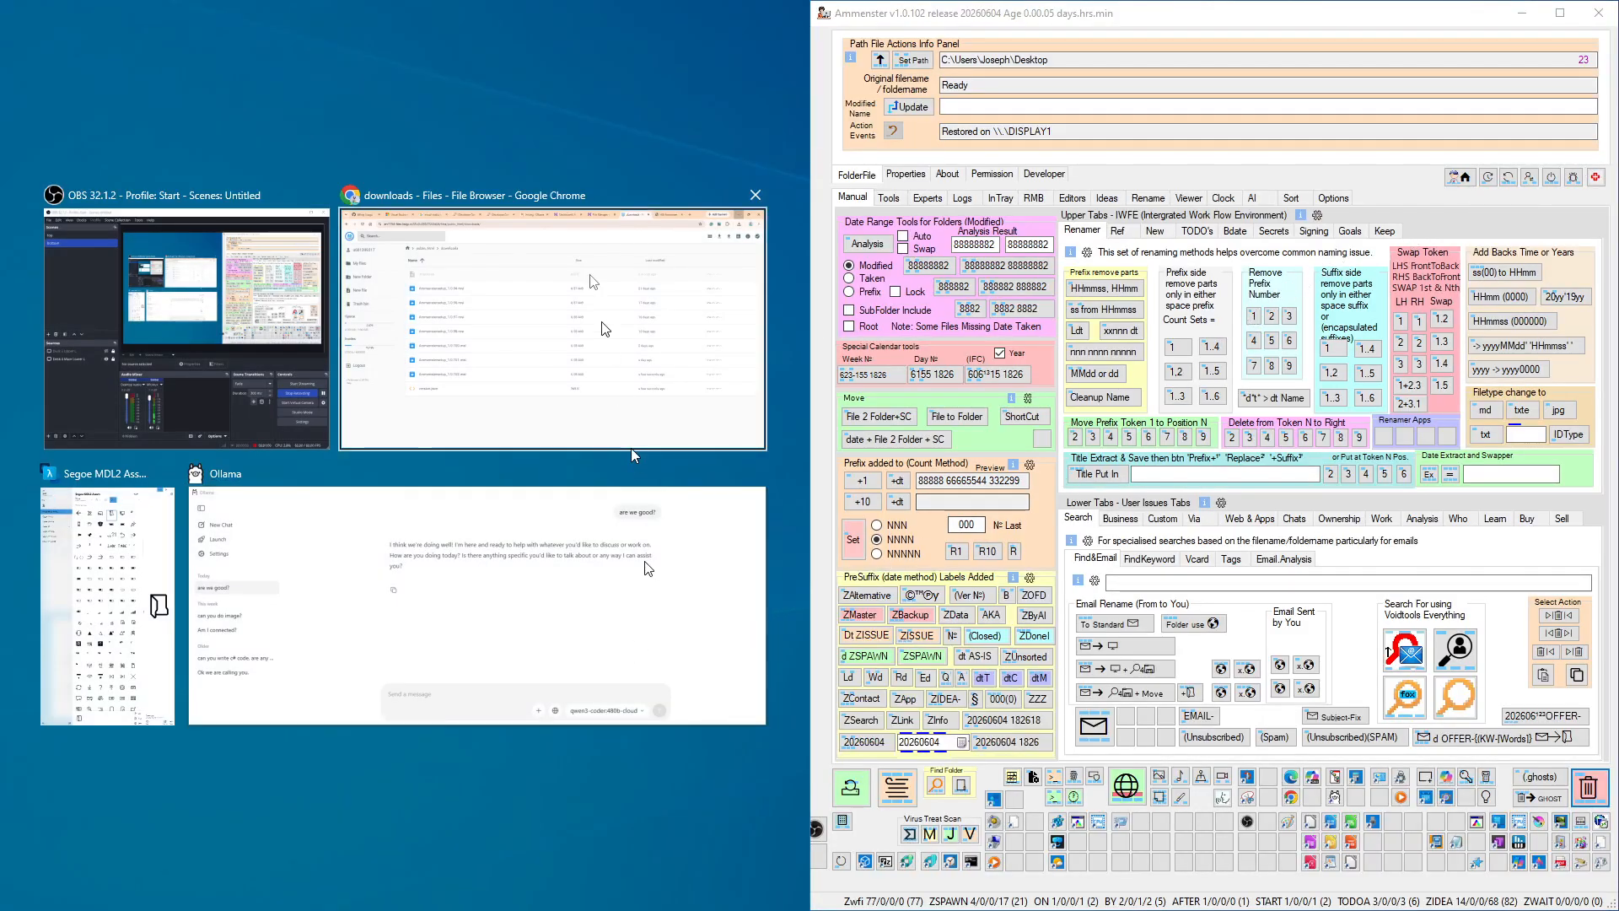
click(582, 35)
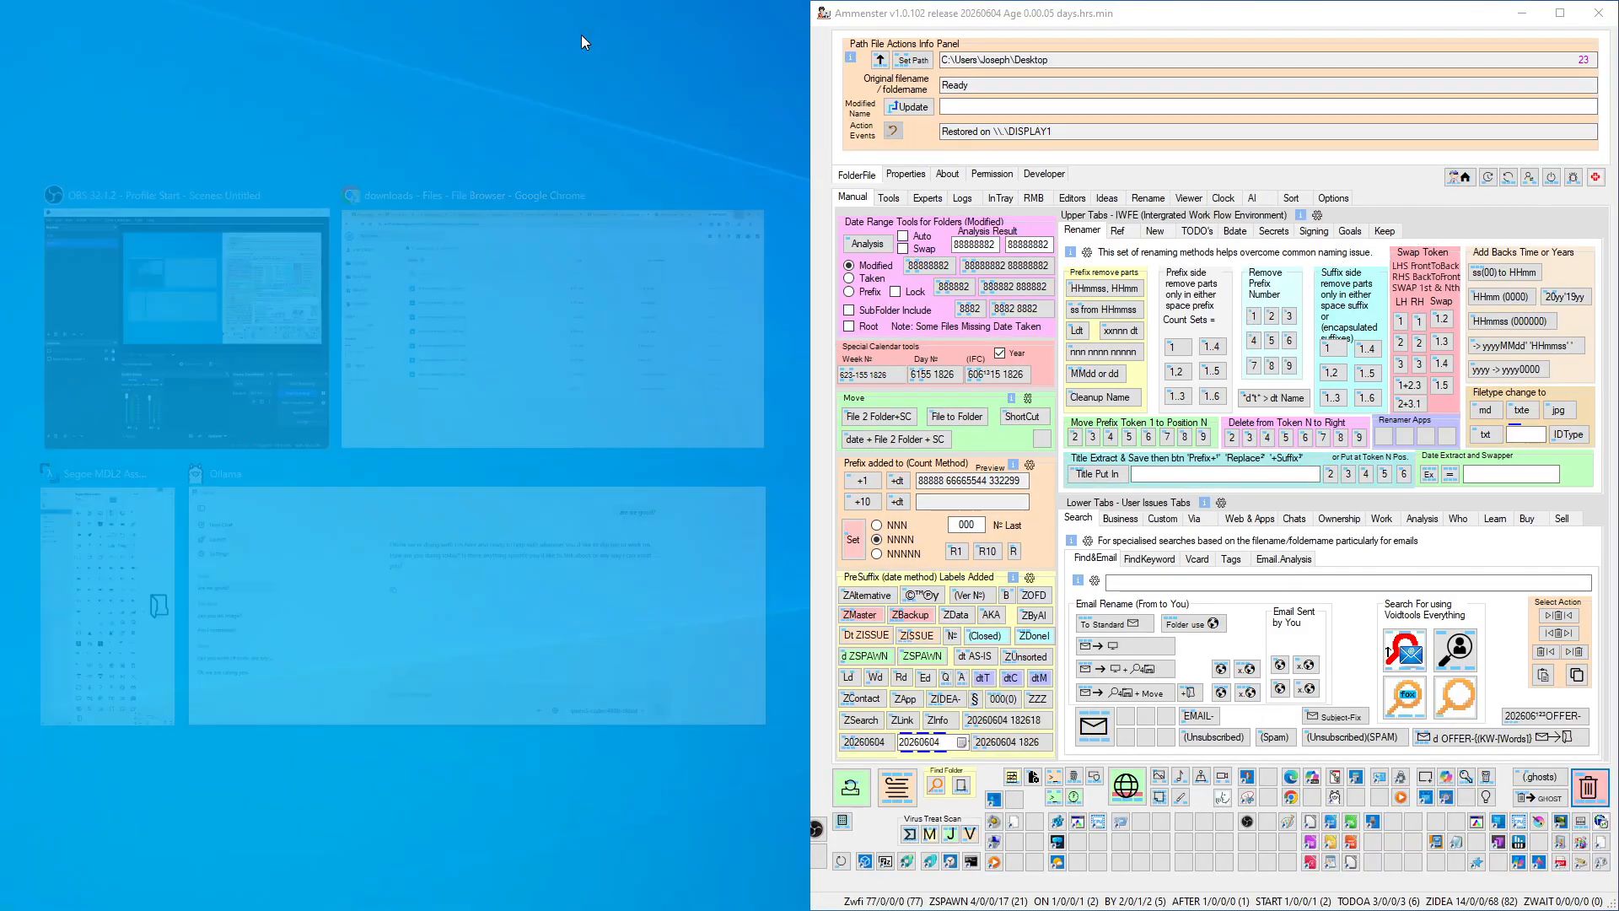
- Open Disk Cleanup again, review which drives it offers for cleaning, and exit without choosing one
middle_click(1591, 793)
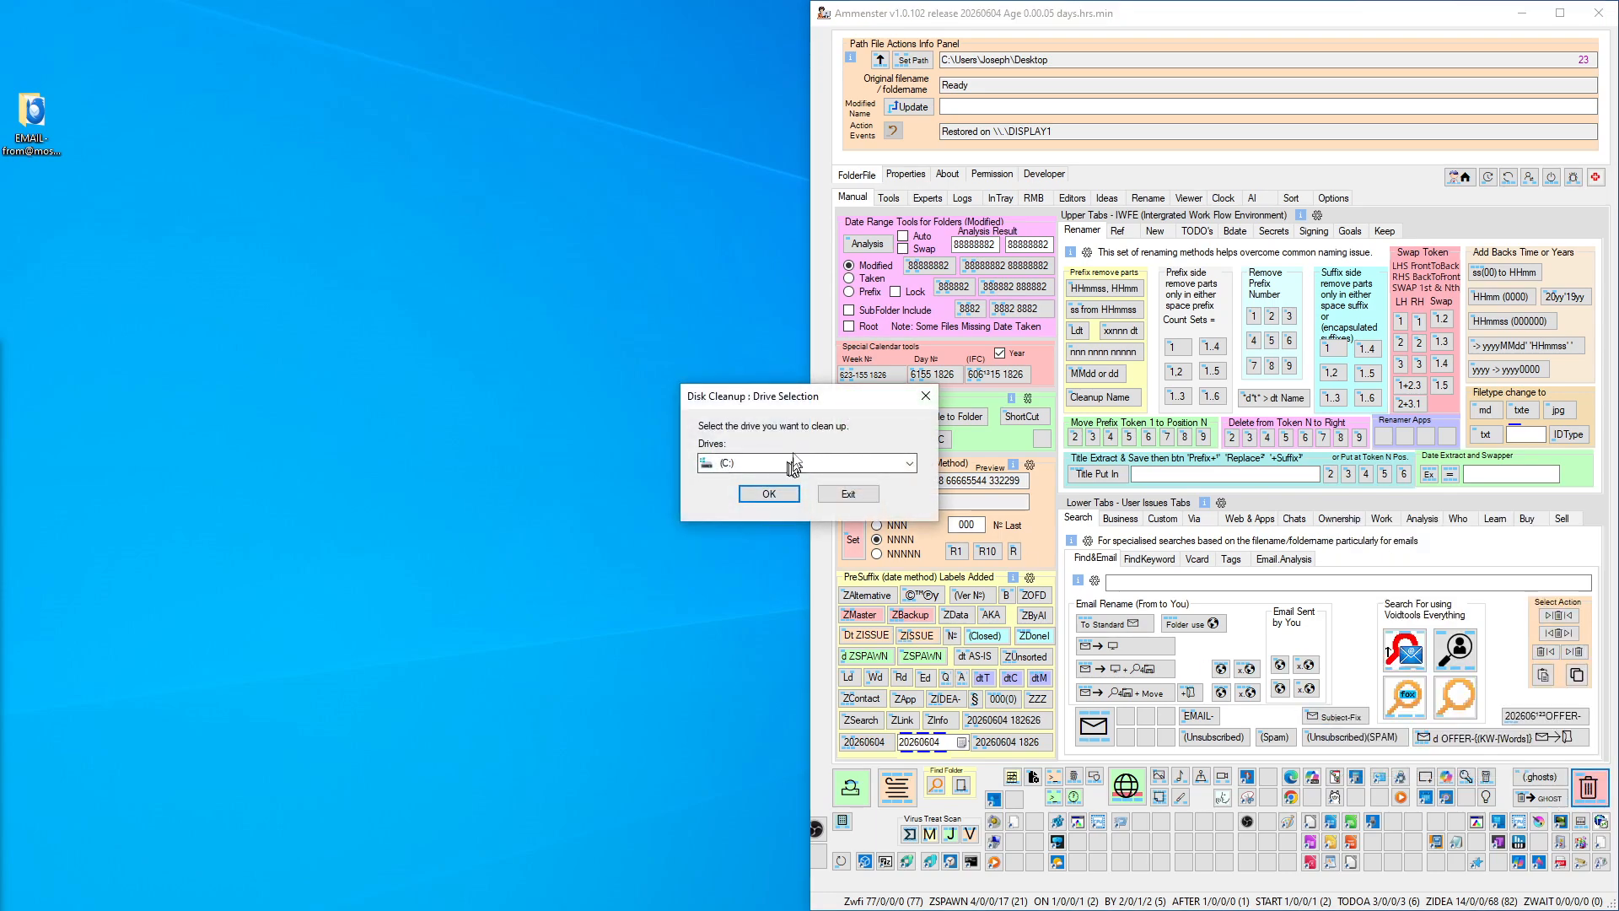
click(902, 463)
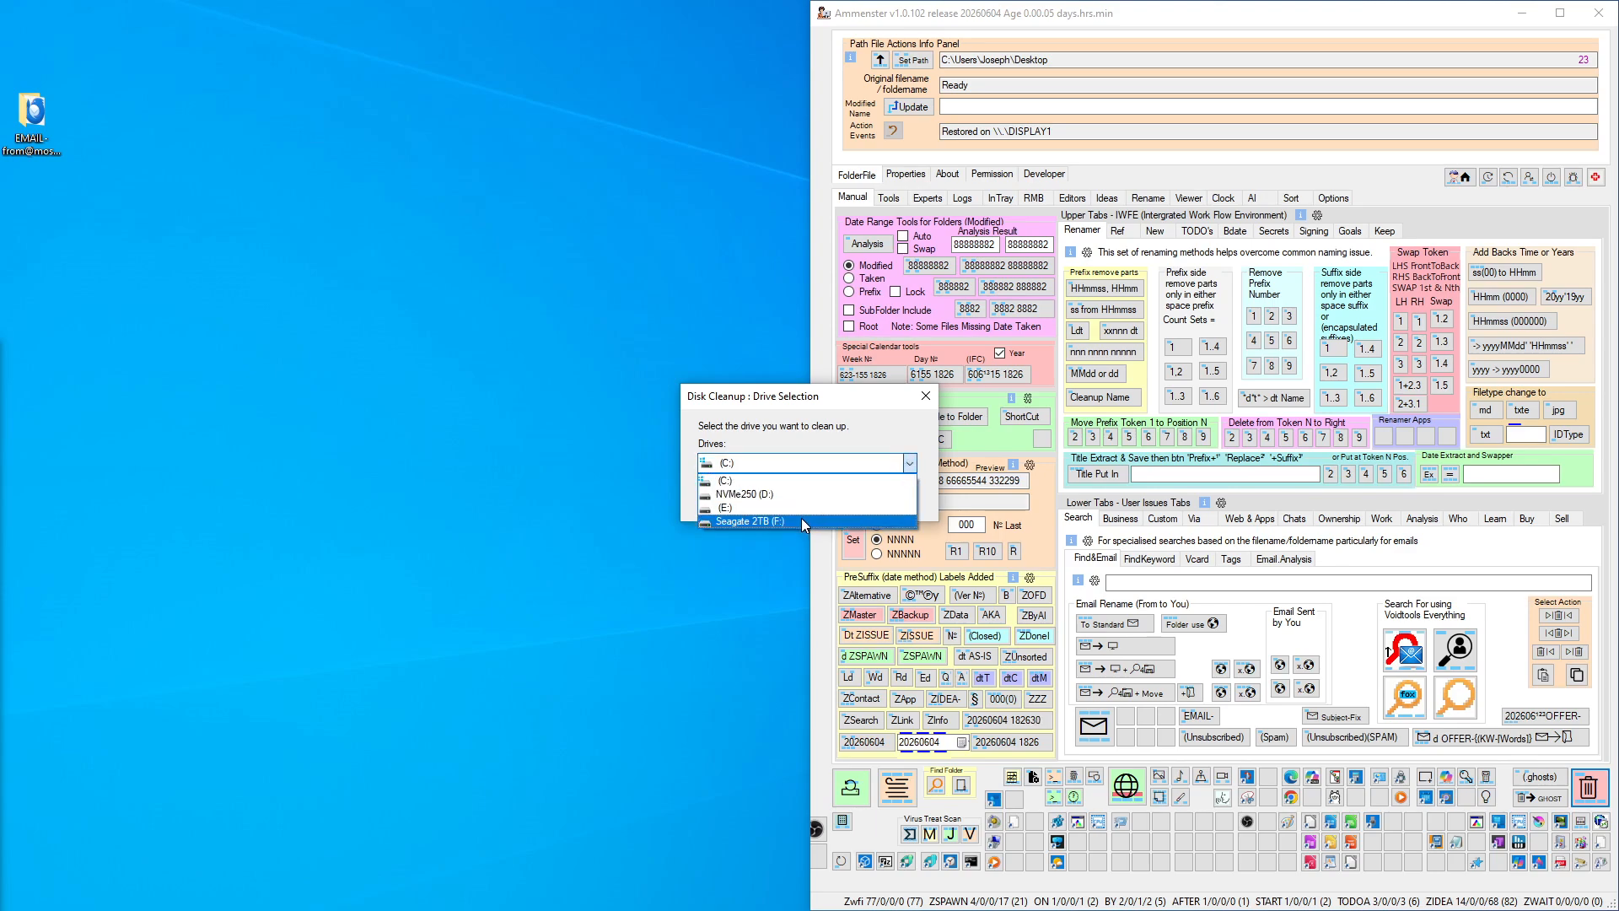
click(571, 270)
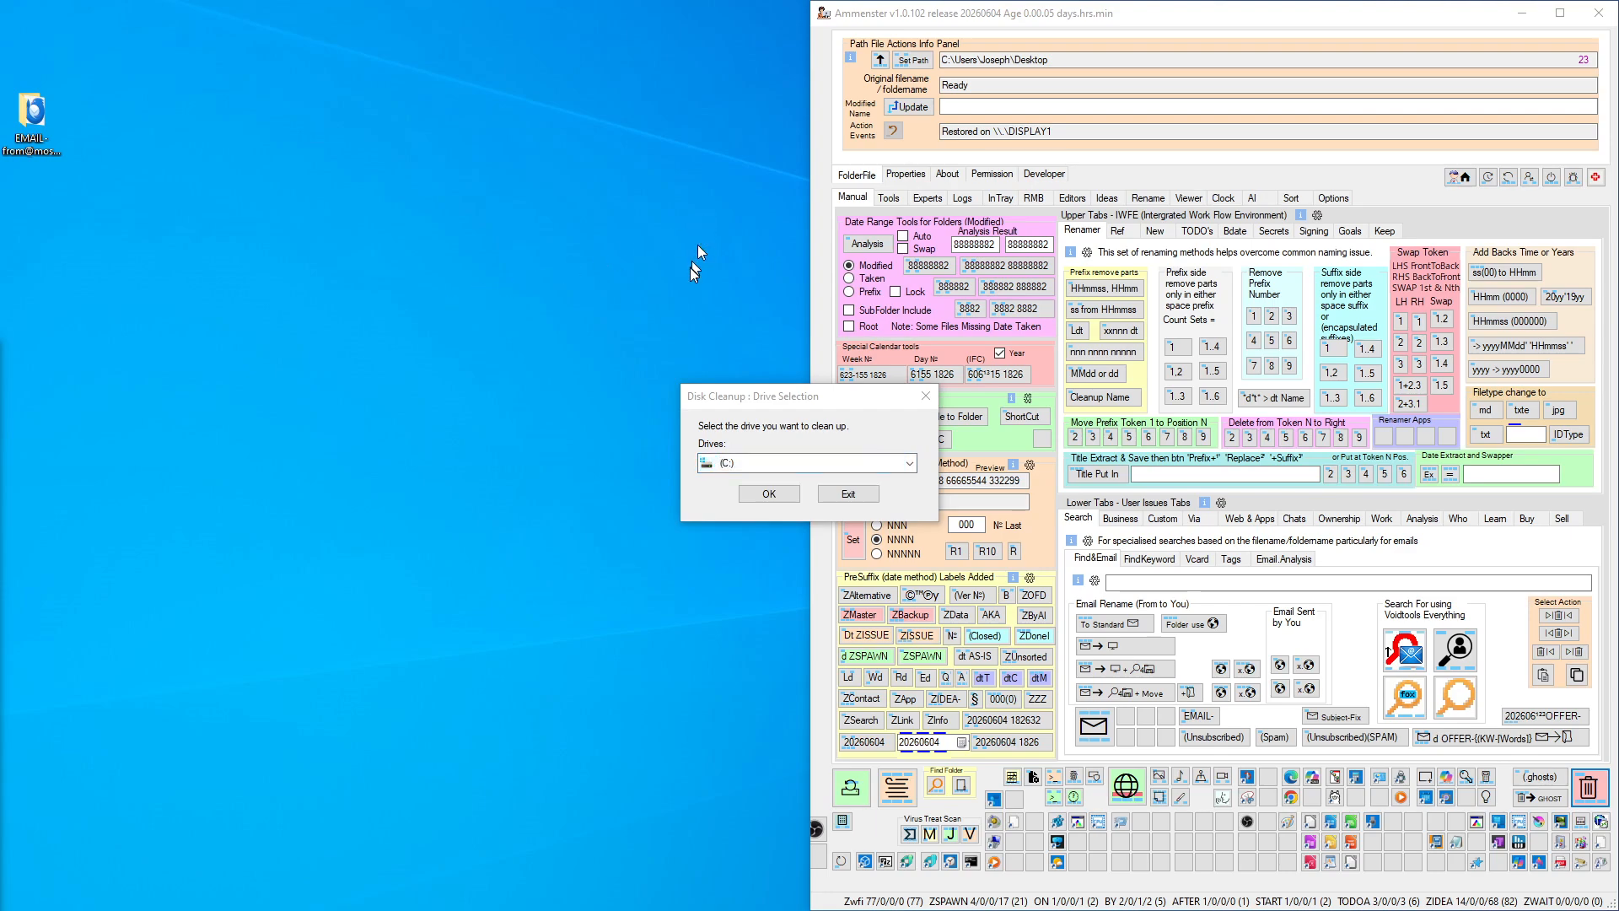
click(847, 494)
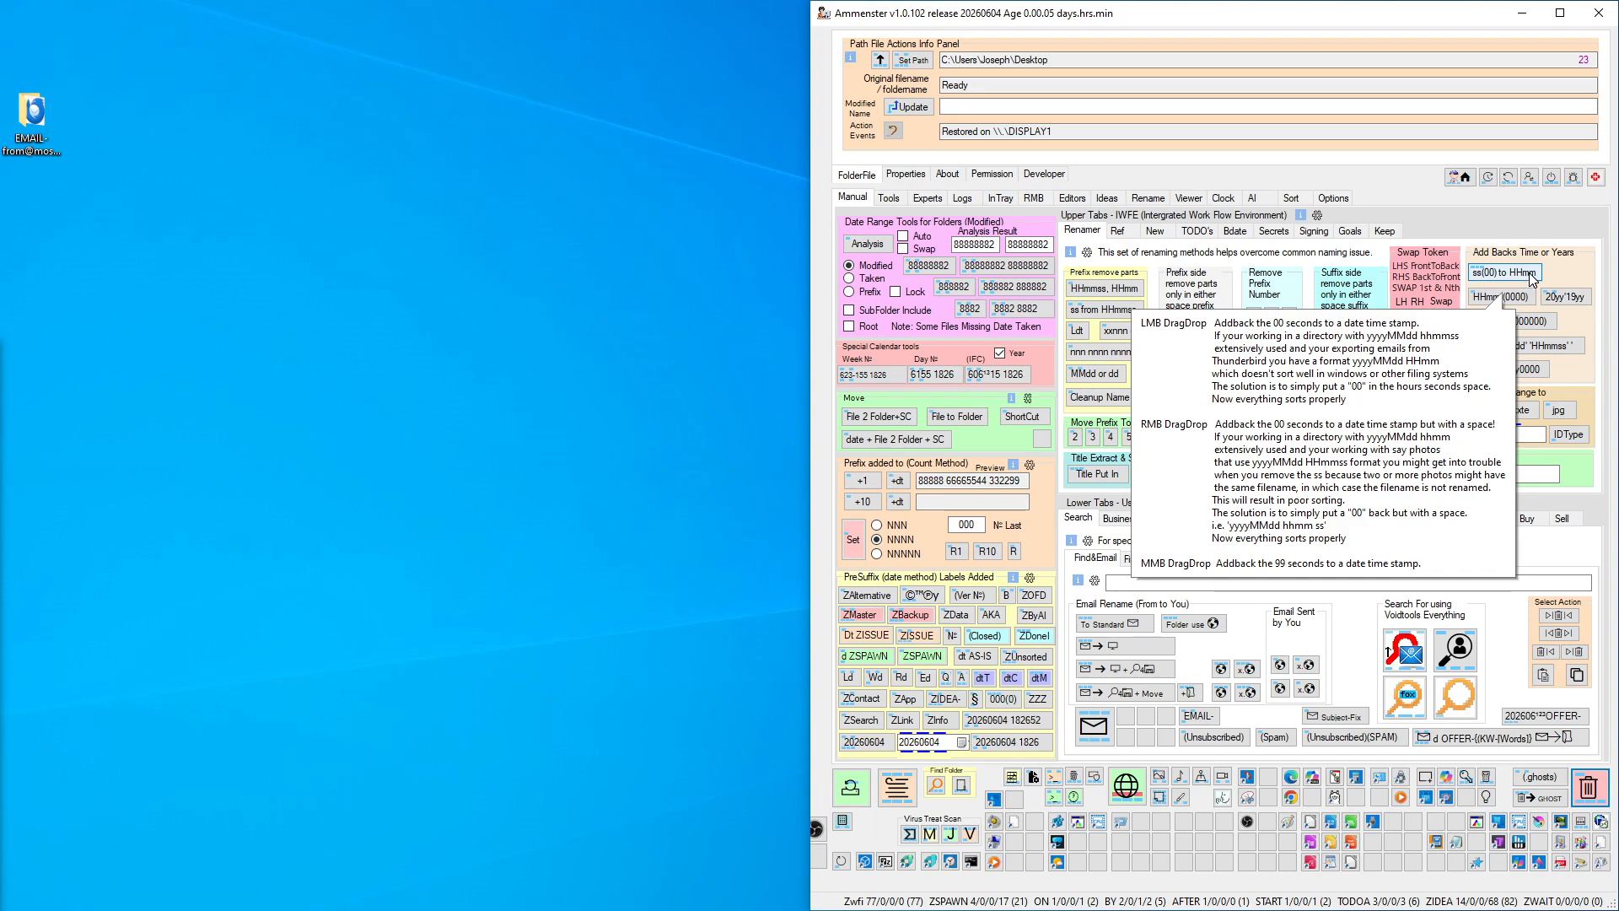
- Open the sender's EMAIL folder from the desktop and narrow its window to fit beside Ammenster
drag(1530, 279, 30, 115)
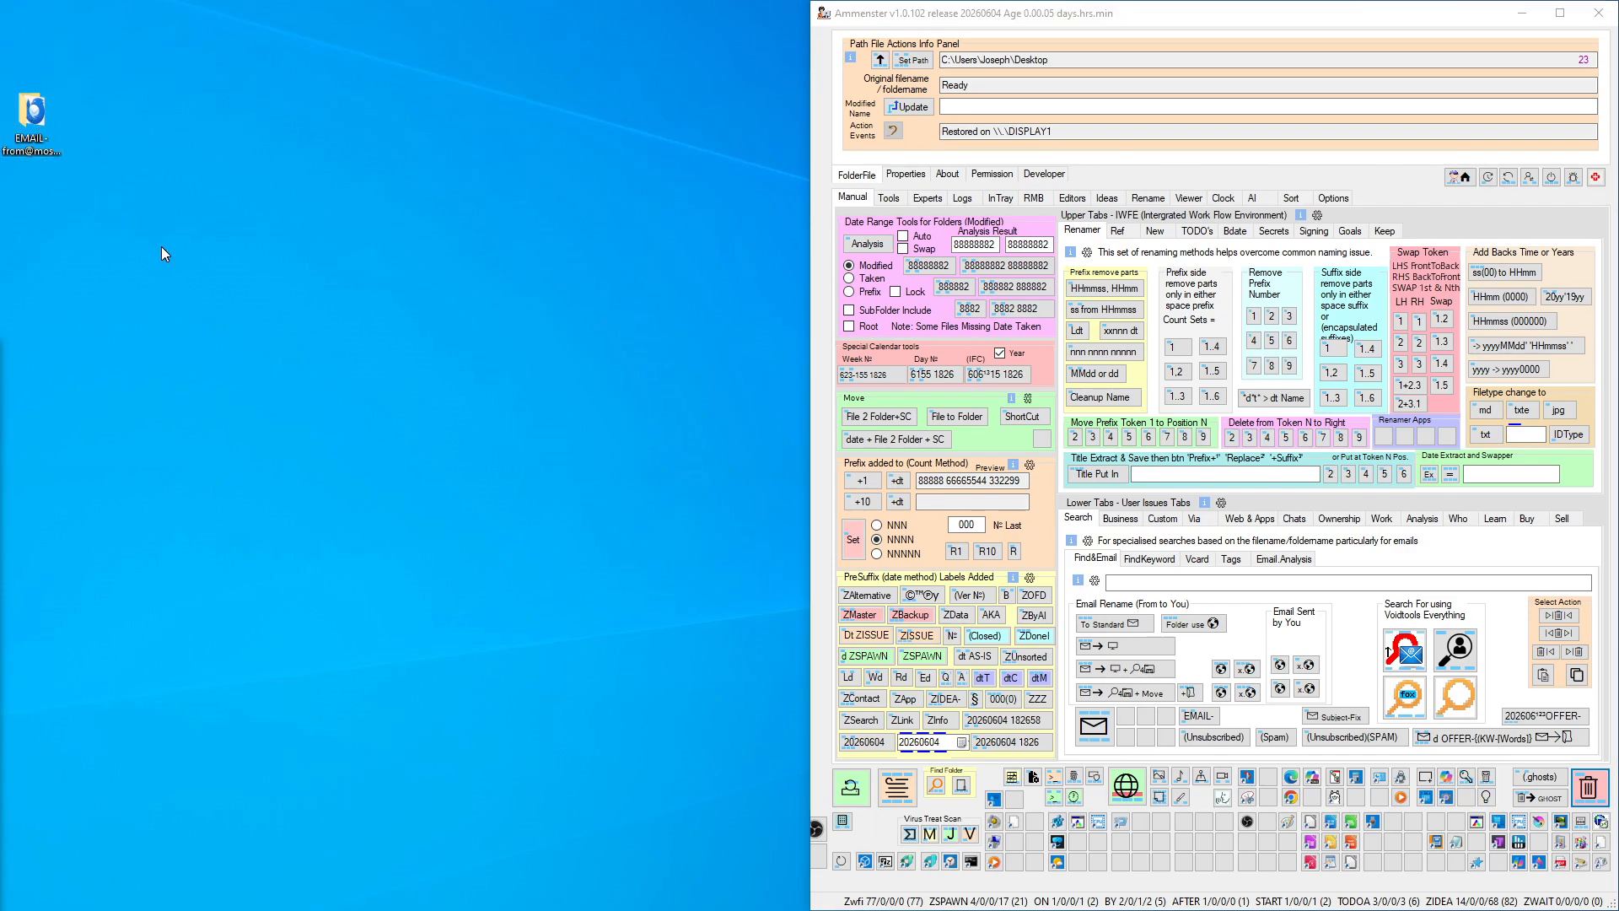
drag(0, 354, 742, 183)
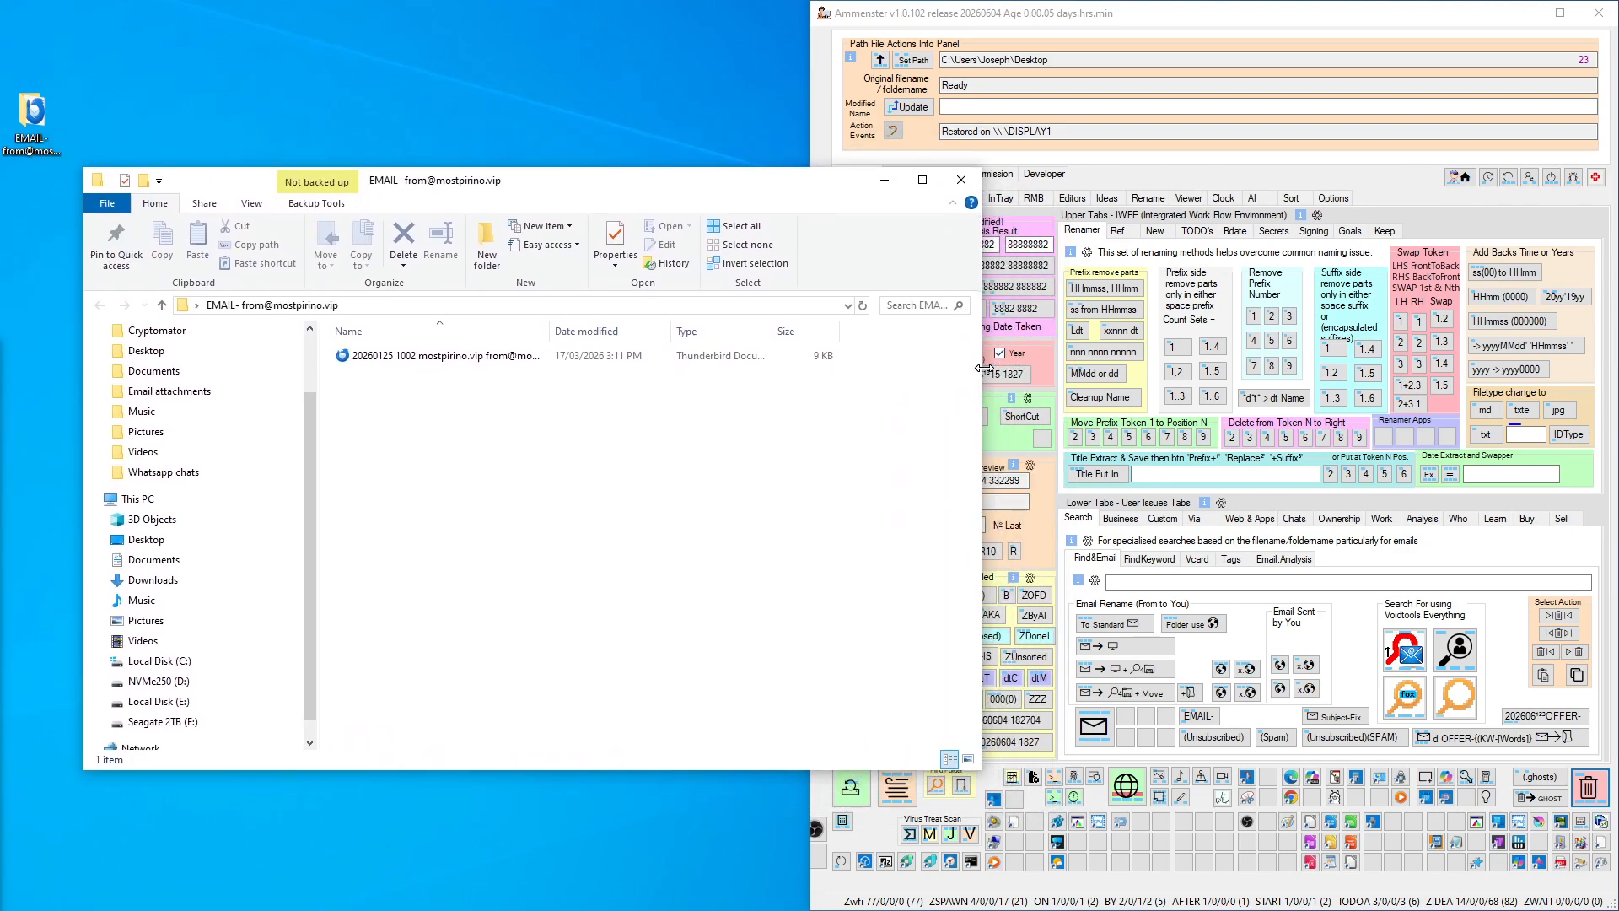
drag(984, 368, 696, 346)
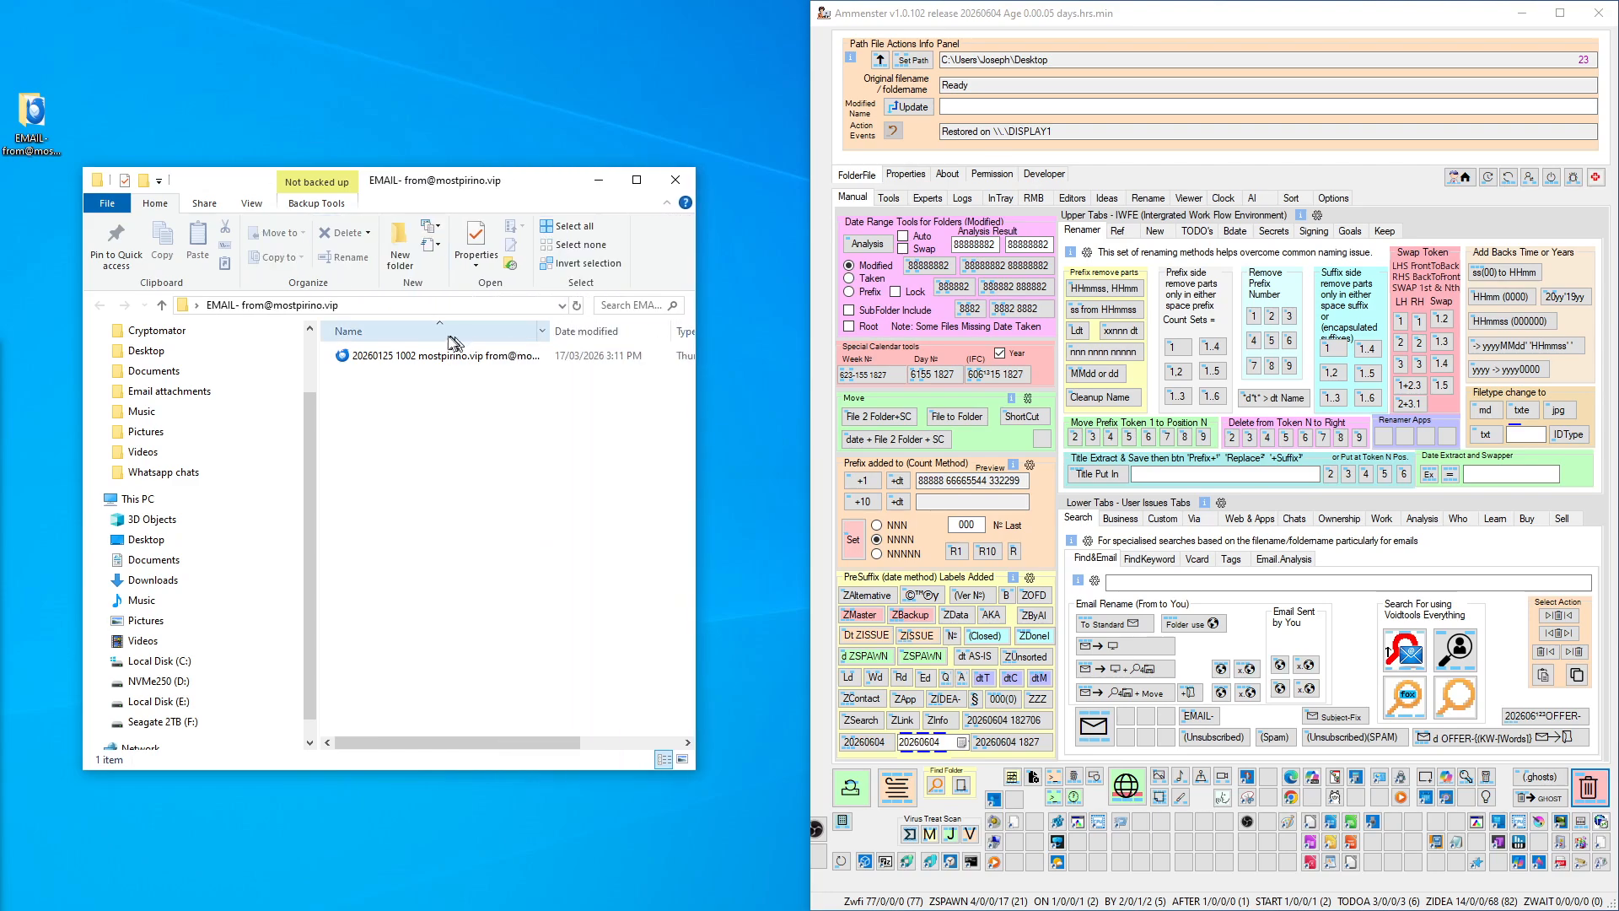
- Add 00 seconds to the email file's time stamp prefix and strip the seconds off again
click(358, 358)
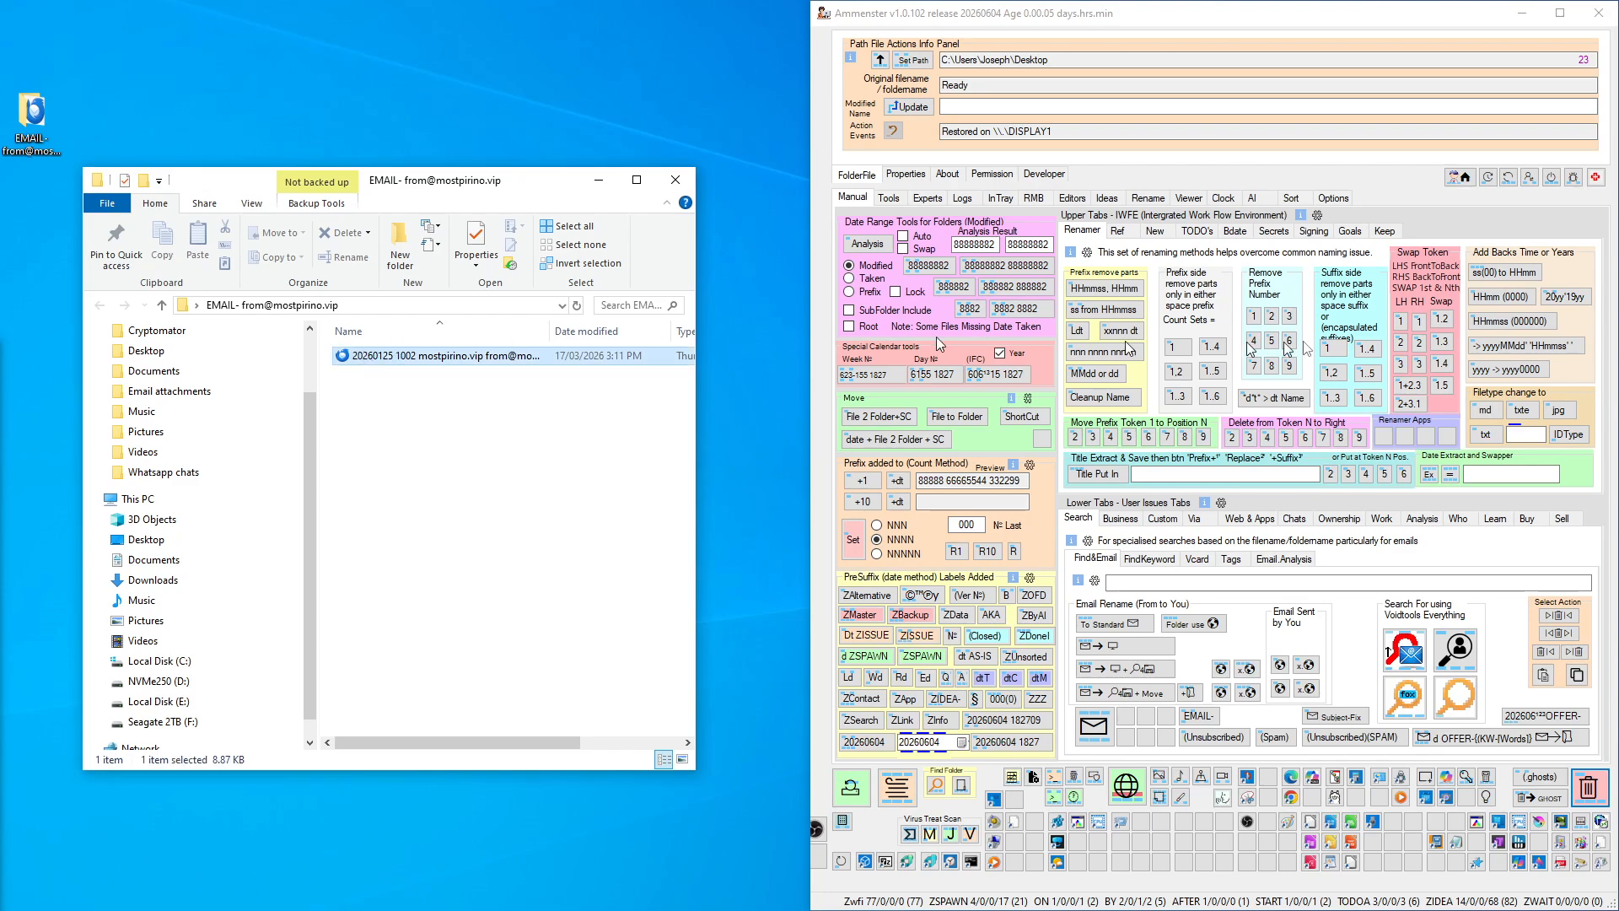
click(1495, 277)
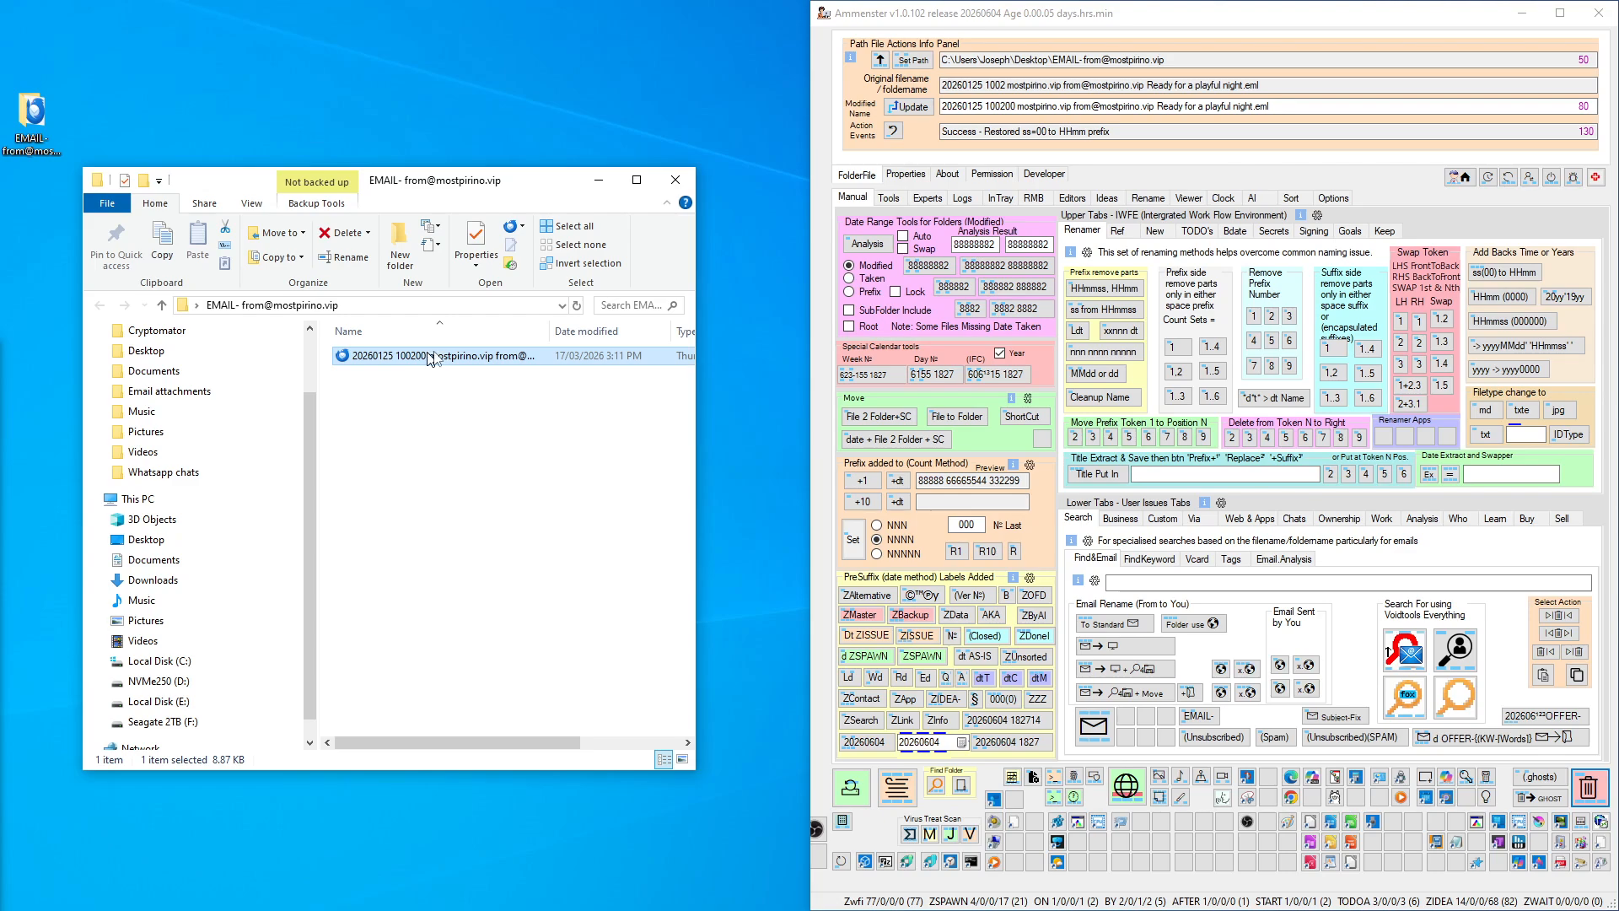
click(1106, 311)
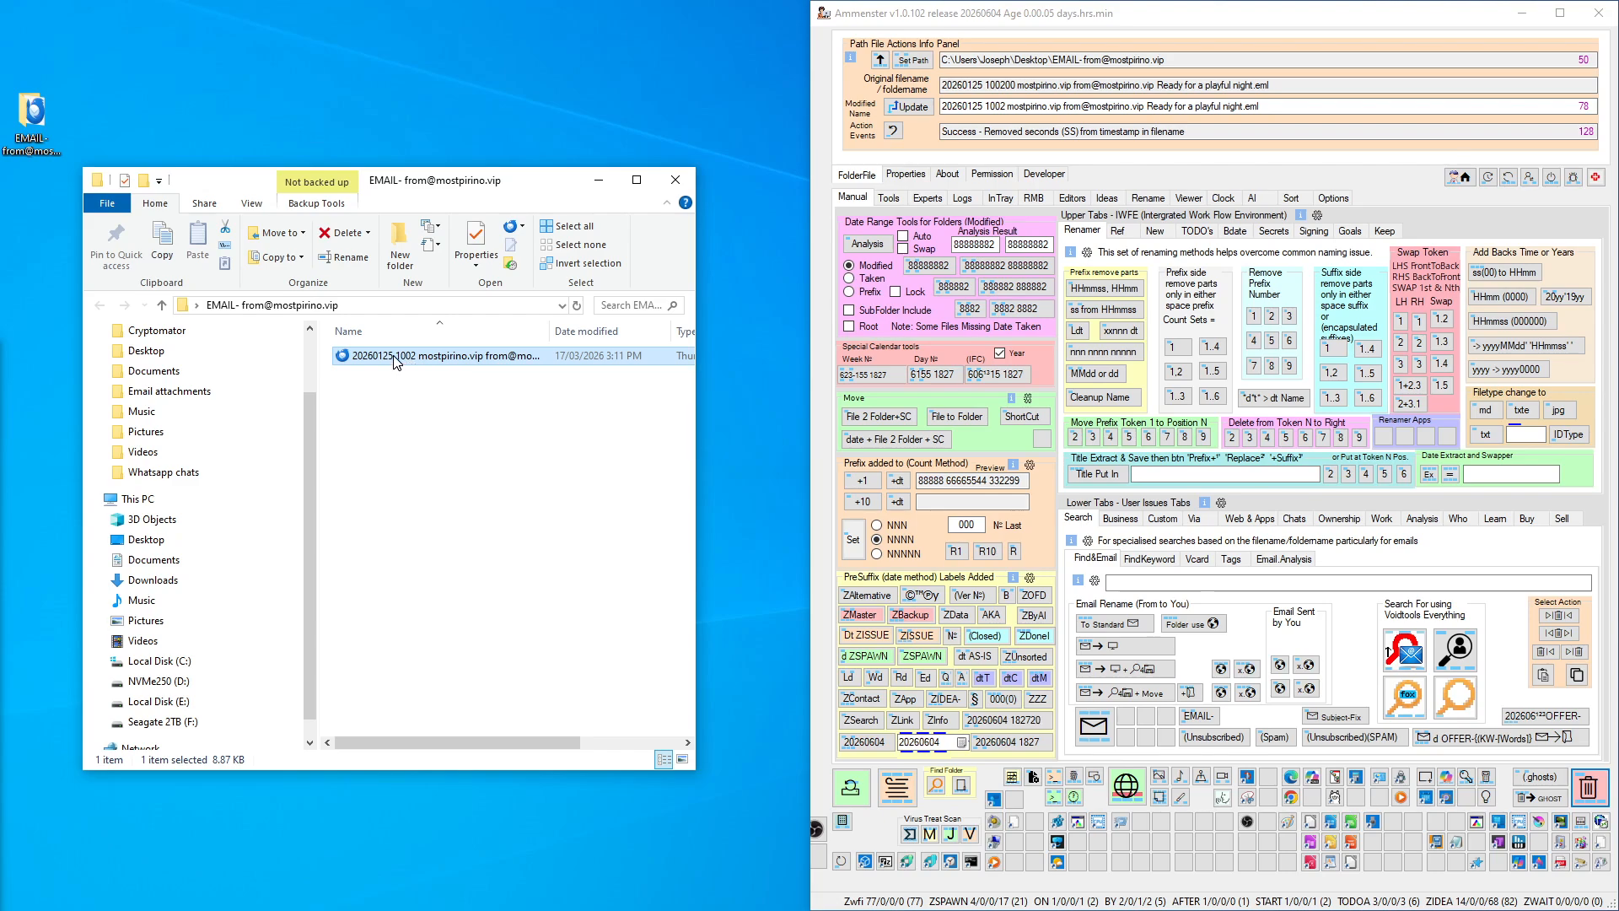
- Add space-separated 00 seconds to the email file's time stamp and remove prefix number 3 from the filename
drag(395, 361, 1491, 273)
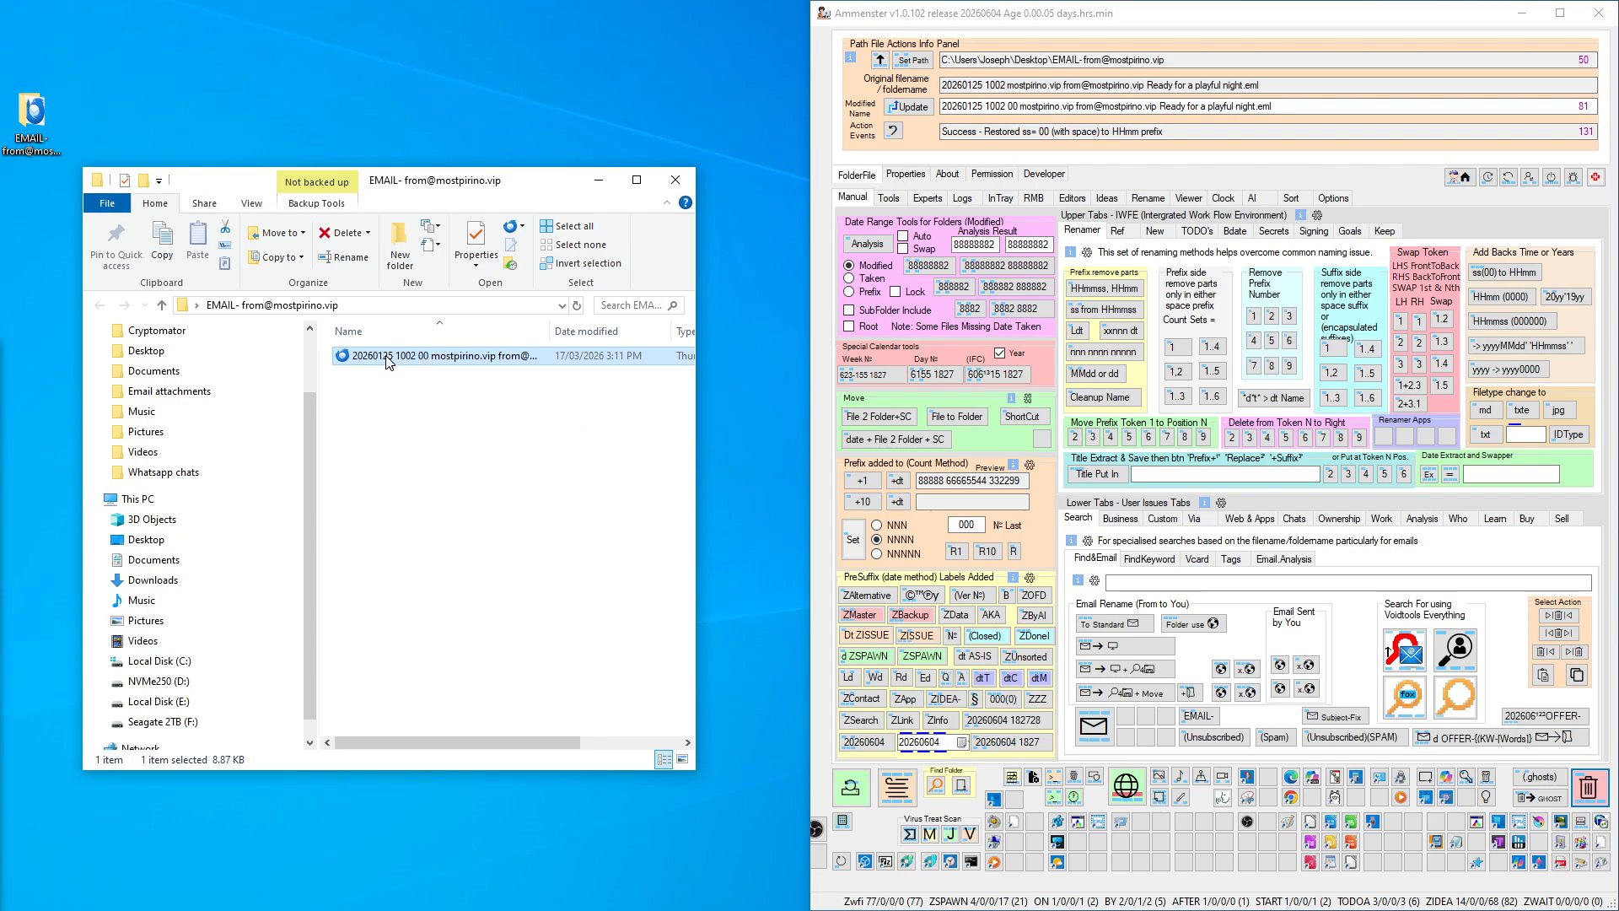
drag(391, 360, 1288, 321)
drag(1289, 321, 1289, 321)
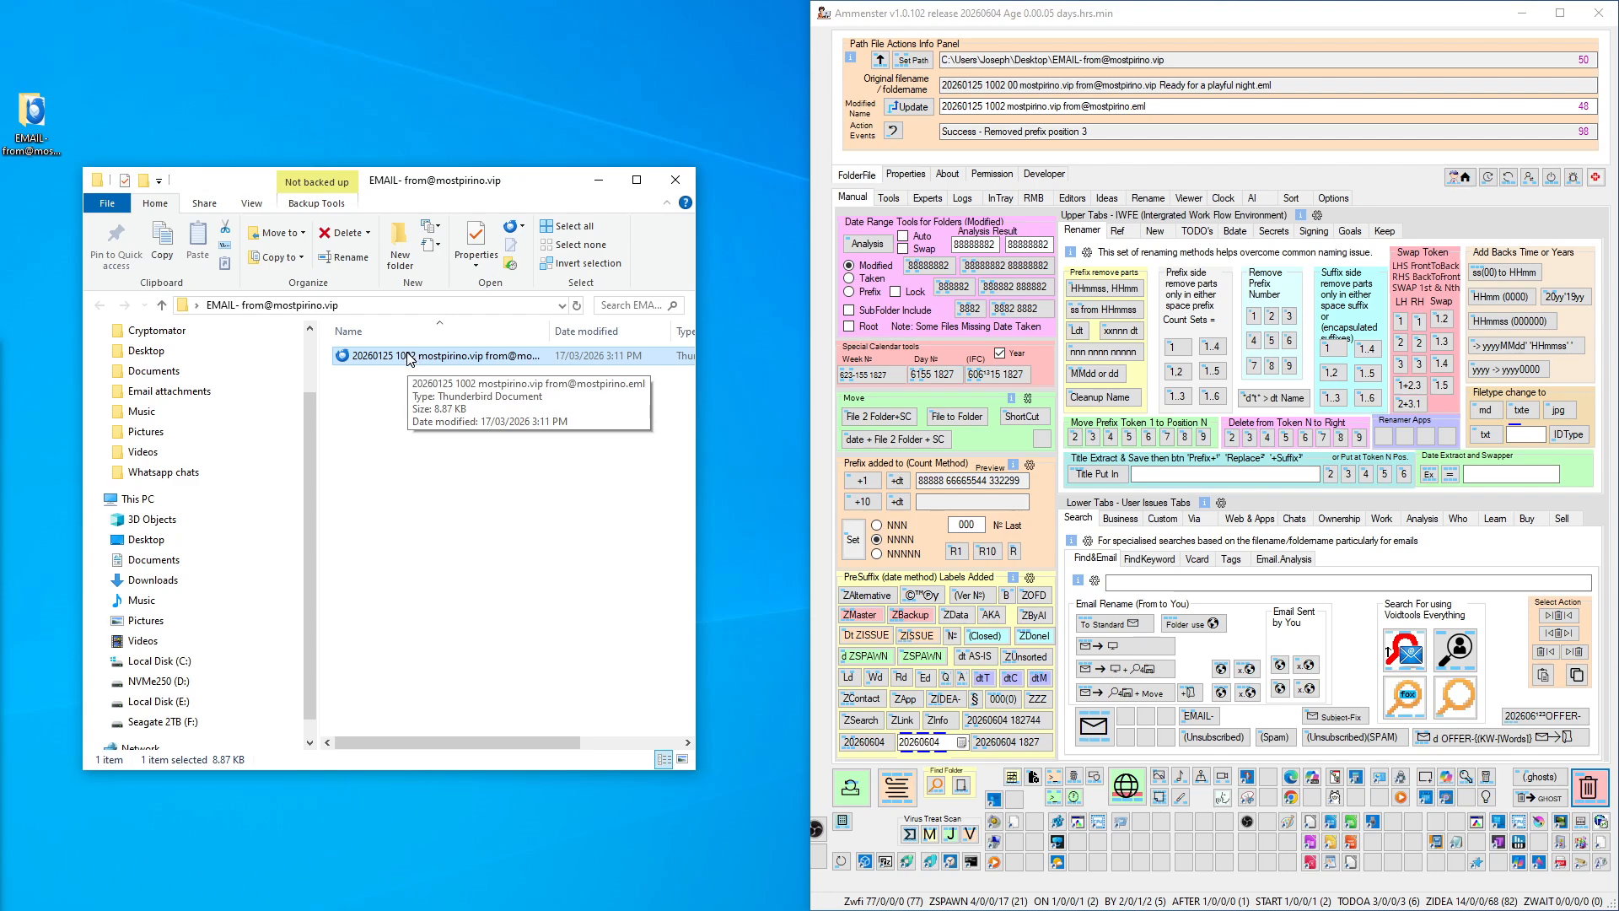
- Add 99 seconds to the email file's time stamp and move the file out of its folder onto the desktop
drag(405, 360, 1507, 281)
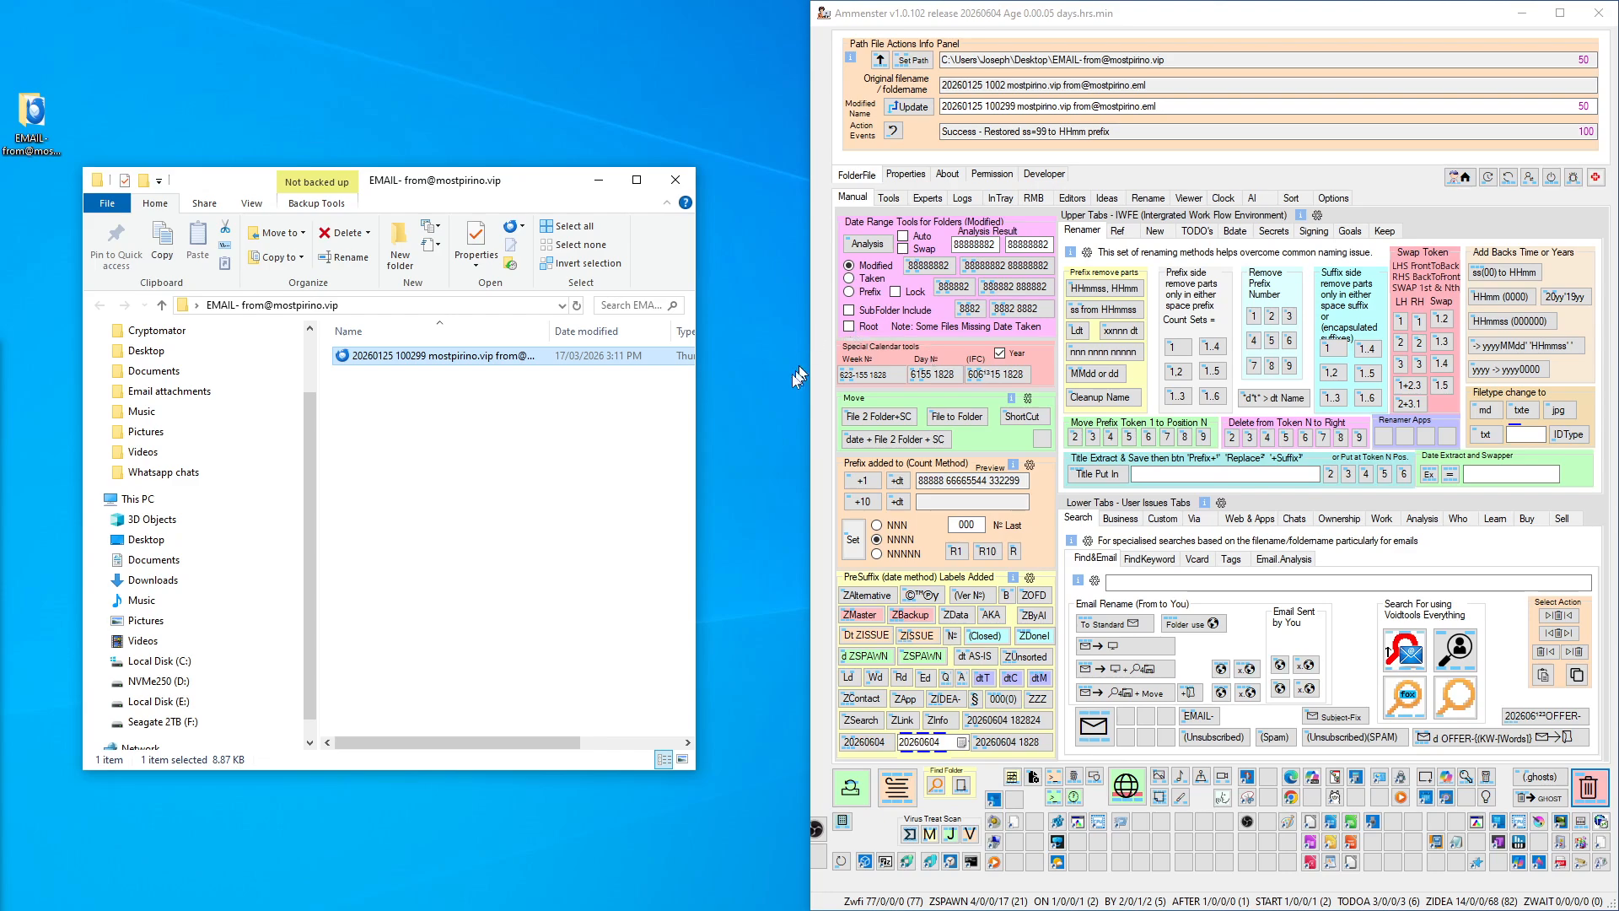
drag(386, 355, 447, 86)
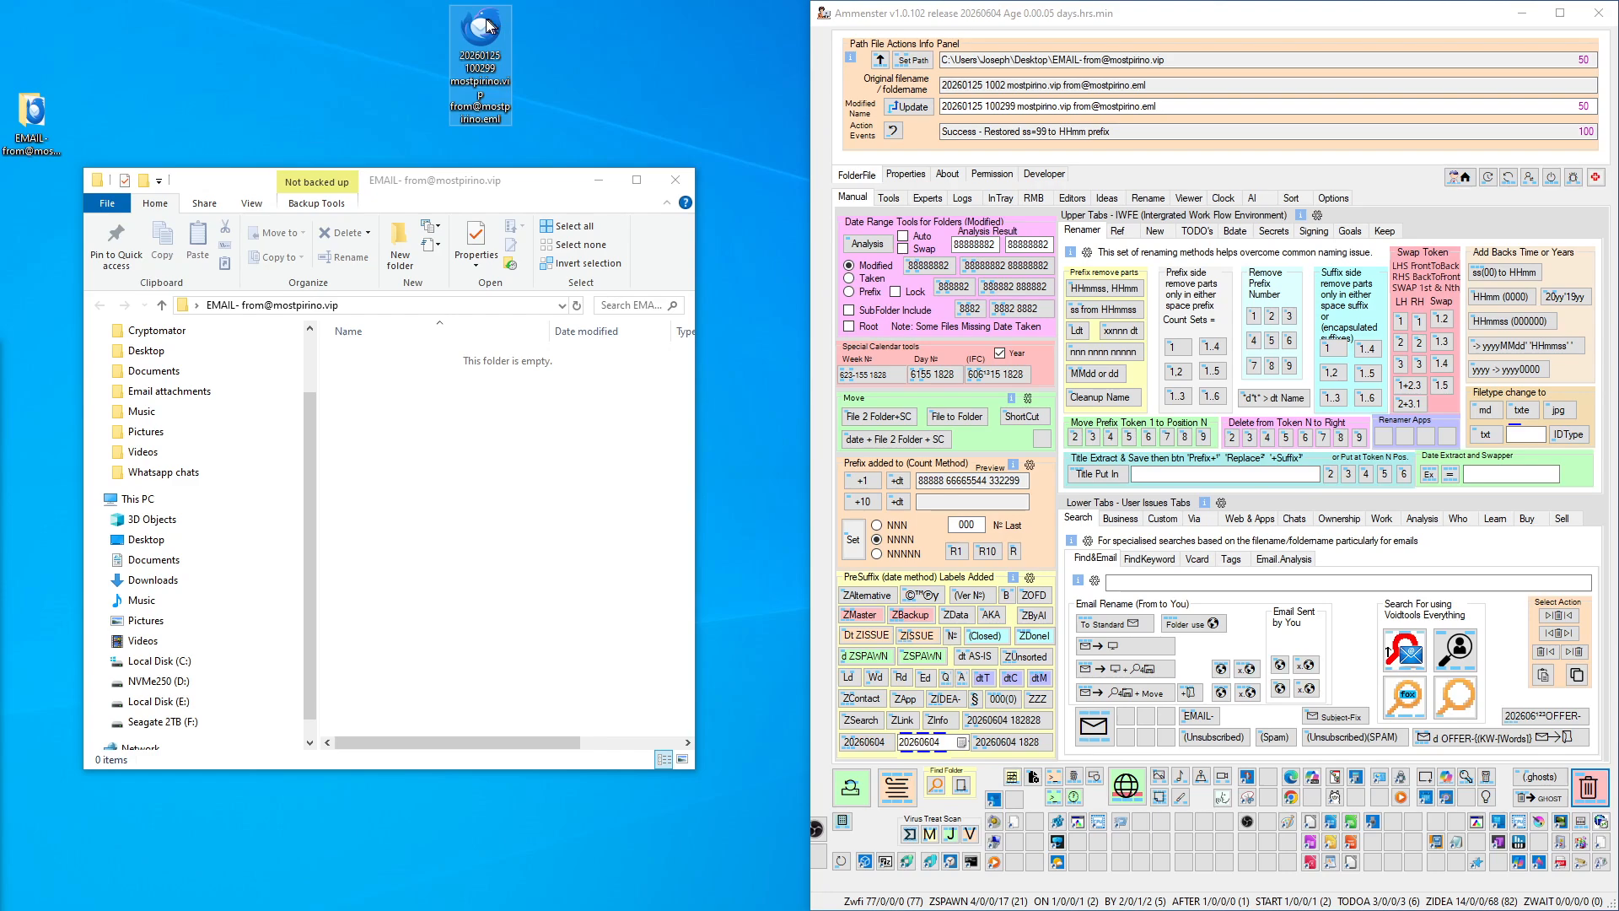
- Run the email rename, search and move action on the desktop email to file it in the sender's folder
drag(468, 31, 531, 32)
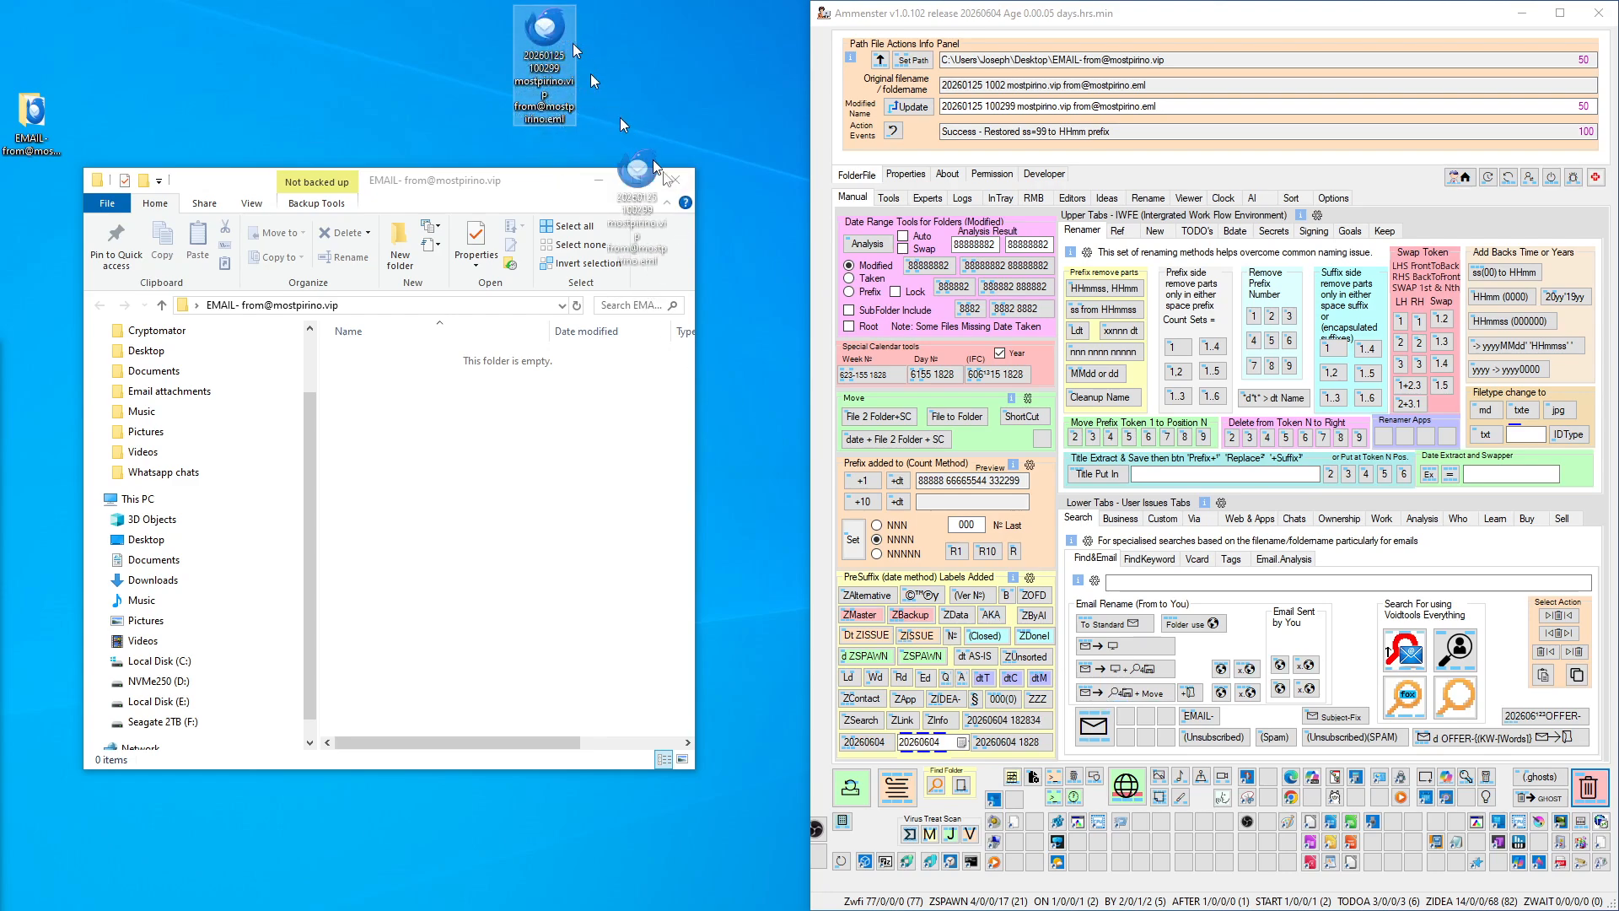
click(1096, 698)
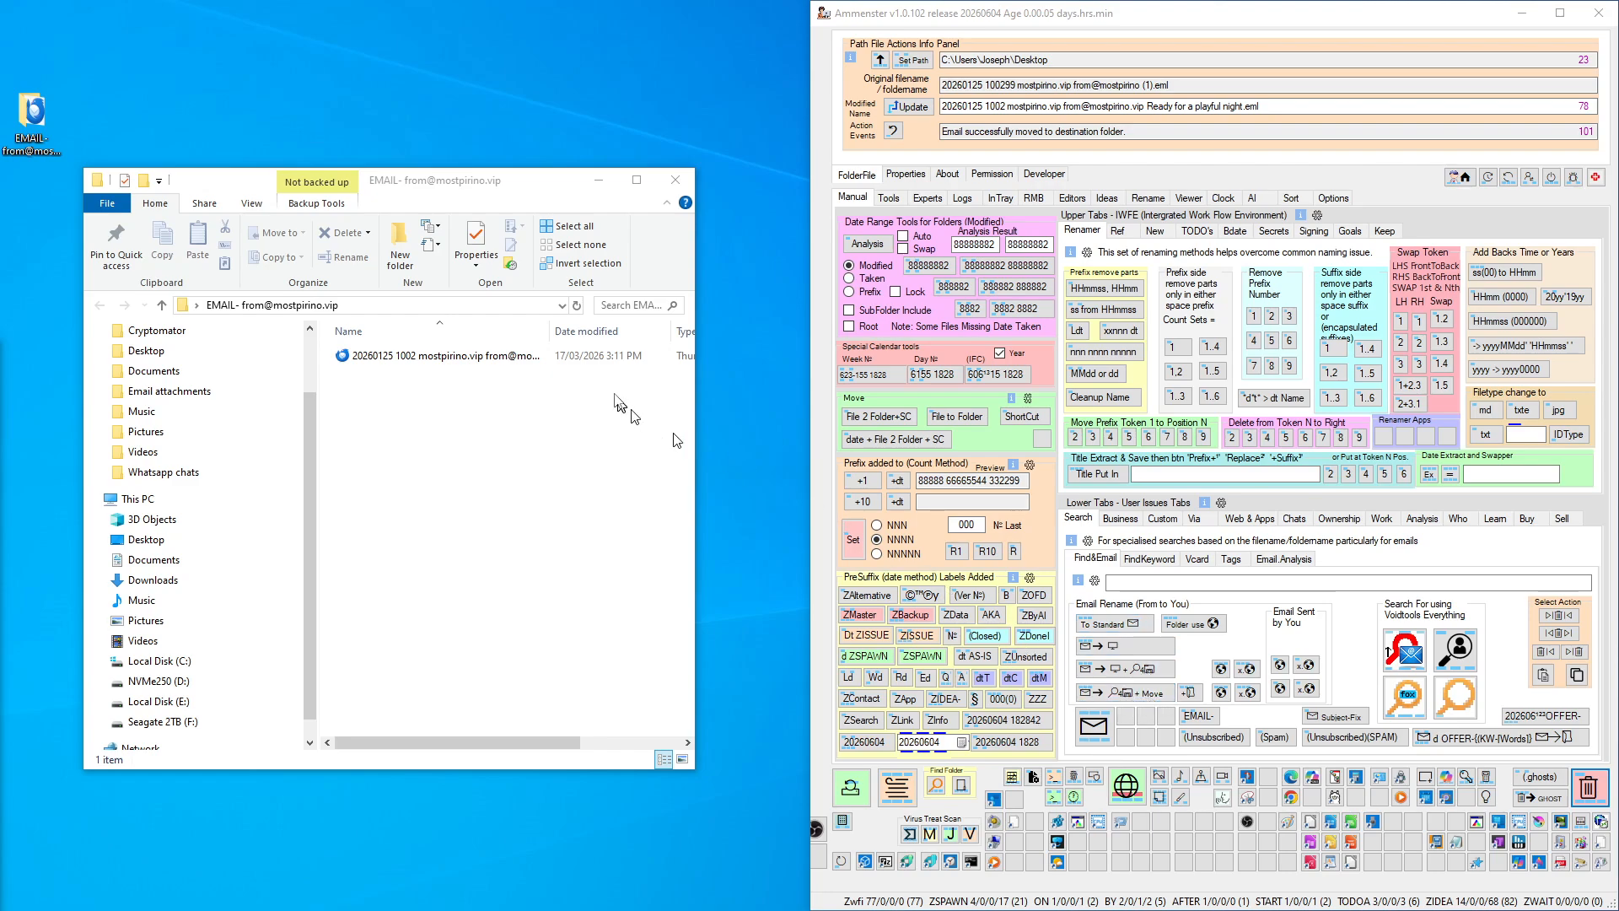
- Move the renamed email back to the desktop and delete the sender's EMAIL folder
drag(408, 360, 453, 122)
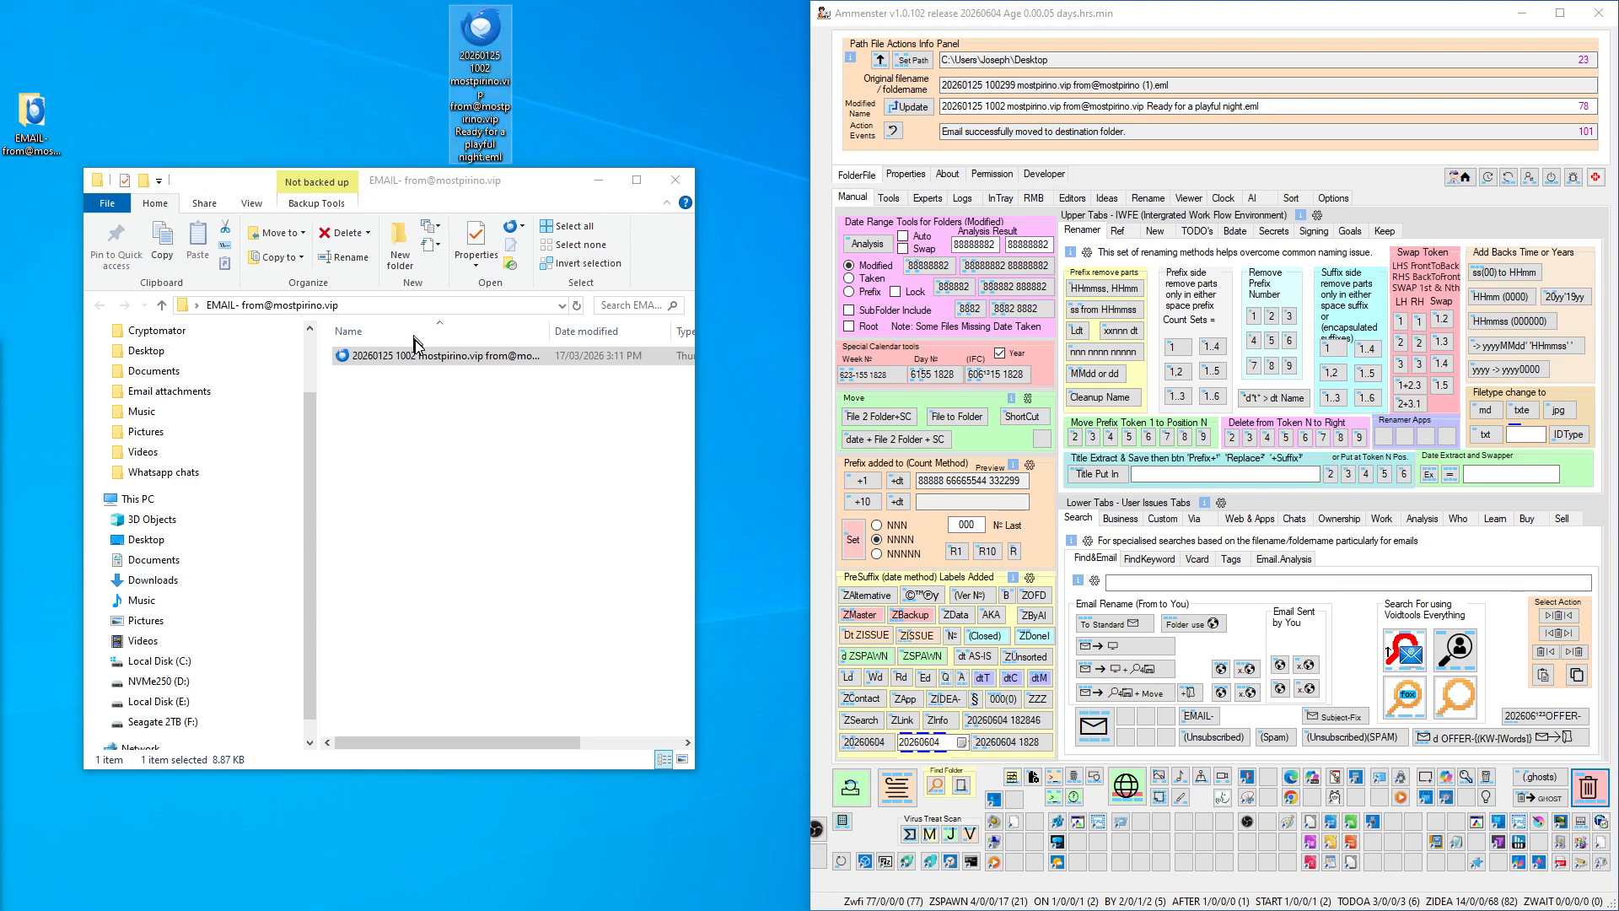
click(675, 180)
right_click(32, 117)
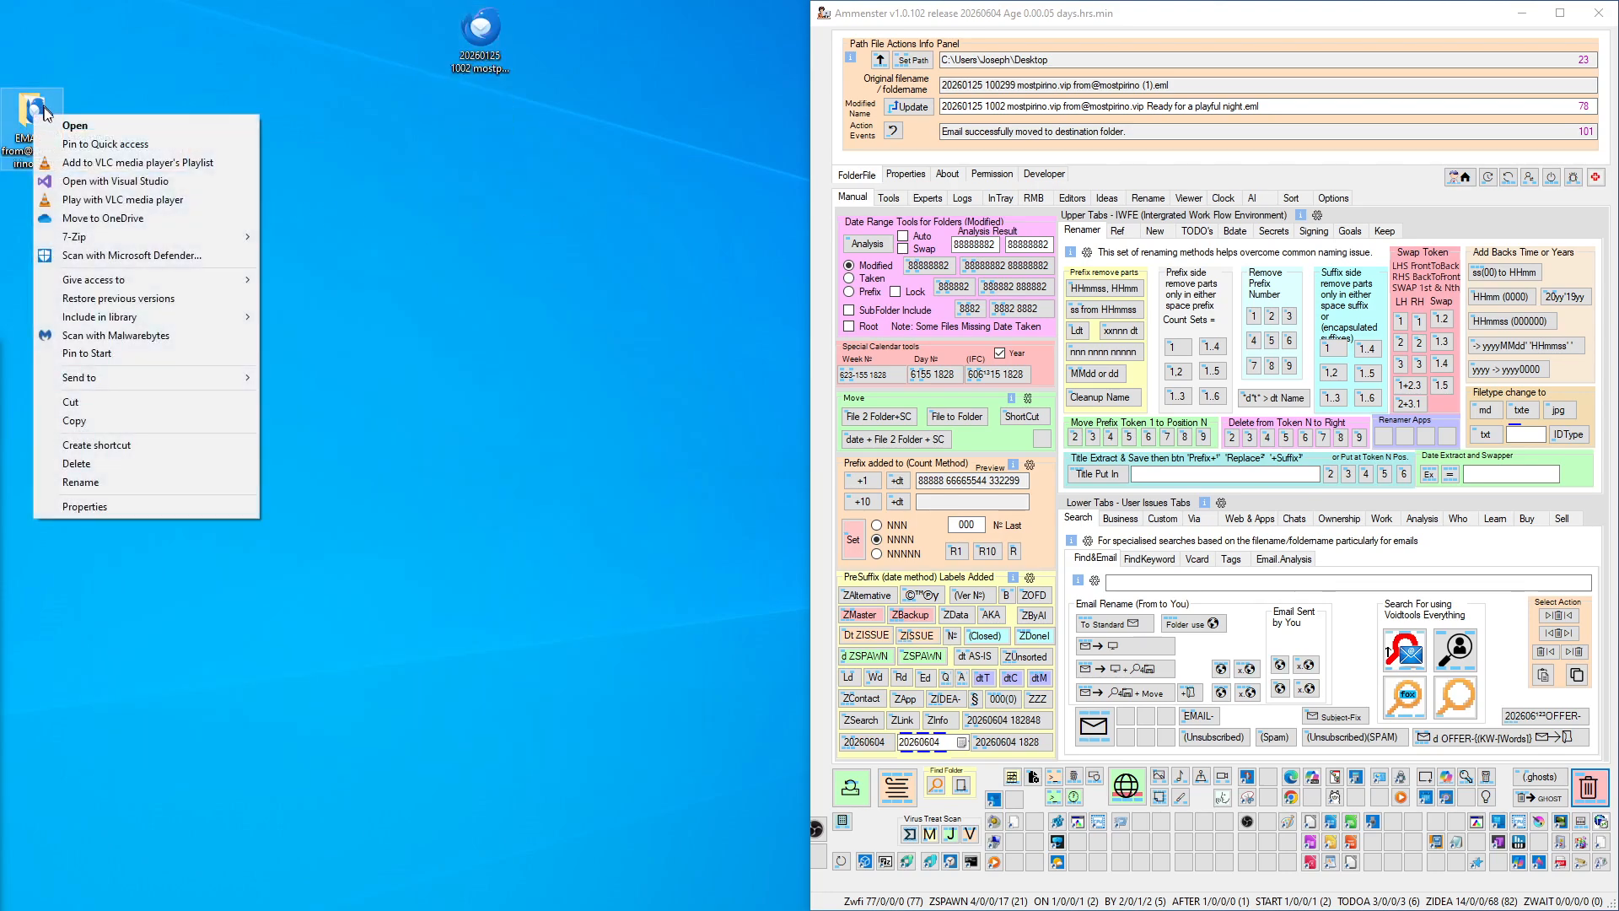
click(93, 463)
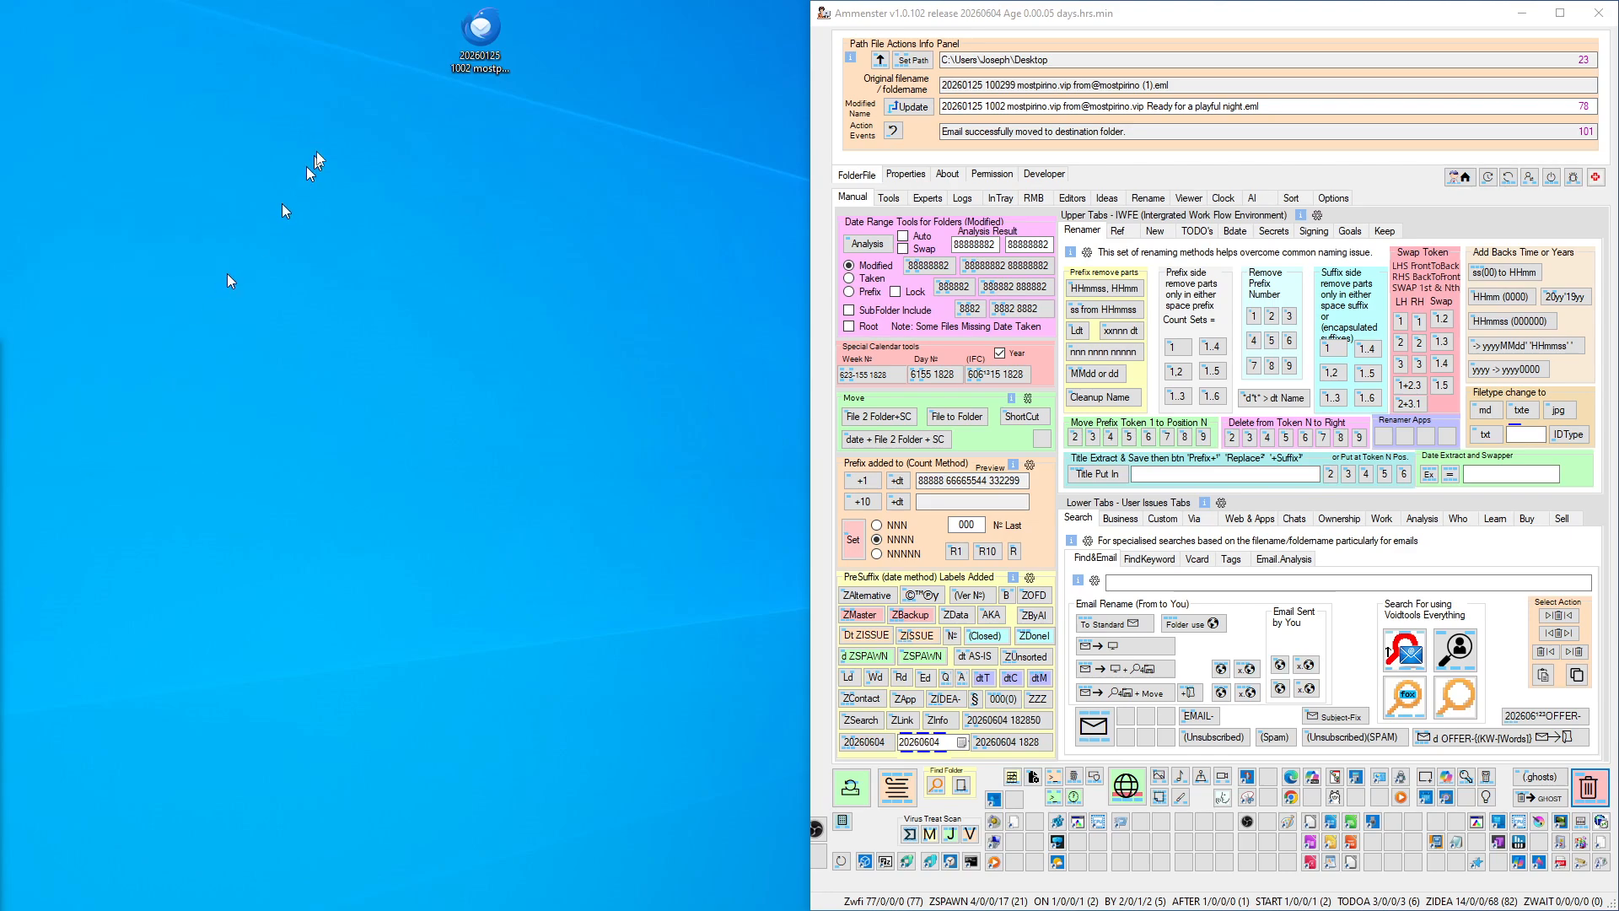
- Try the rename, search and move action on the email without a sender folder, and close the Everything search window
click(481, 34)
drag(839, 556, 1096, 698)
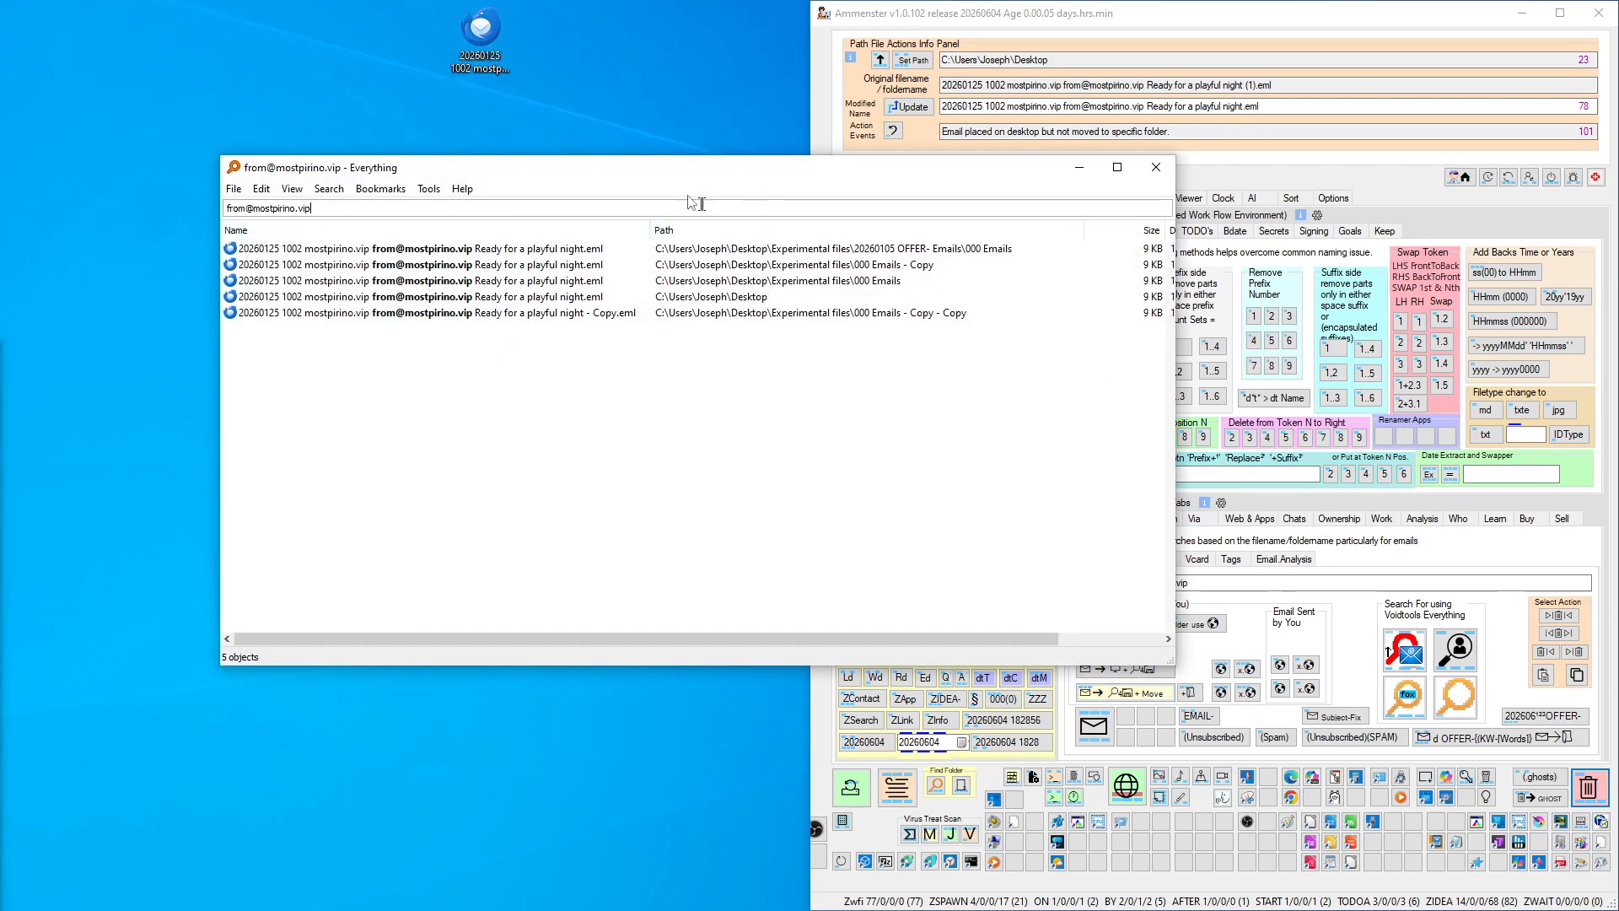
click(1294, 199)
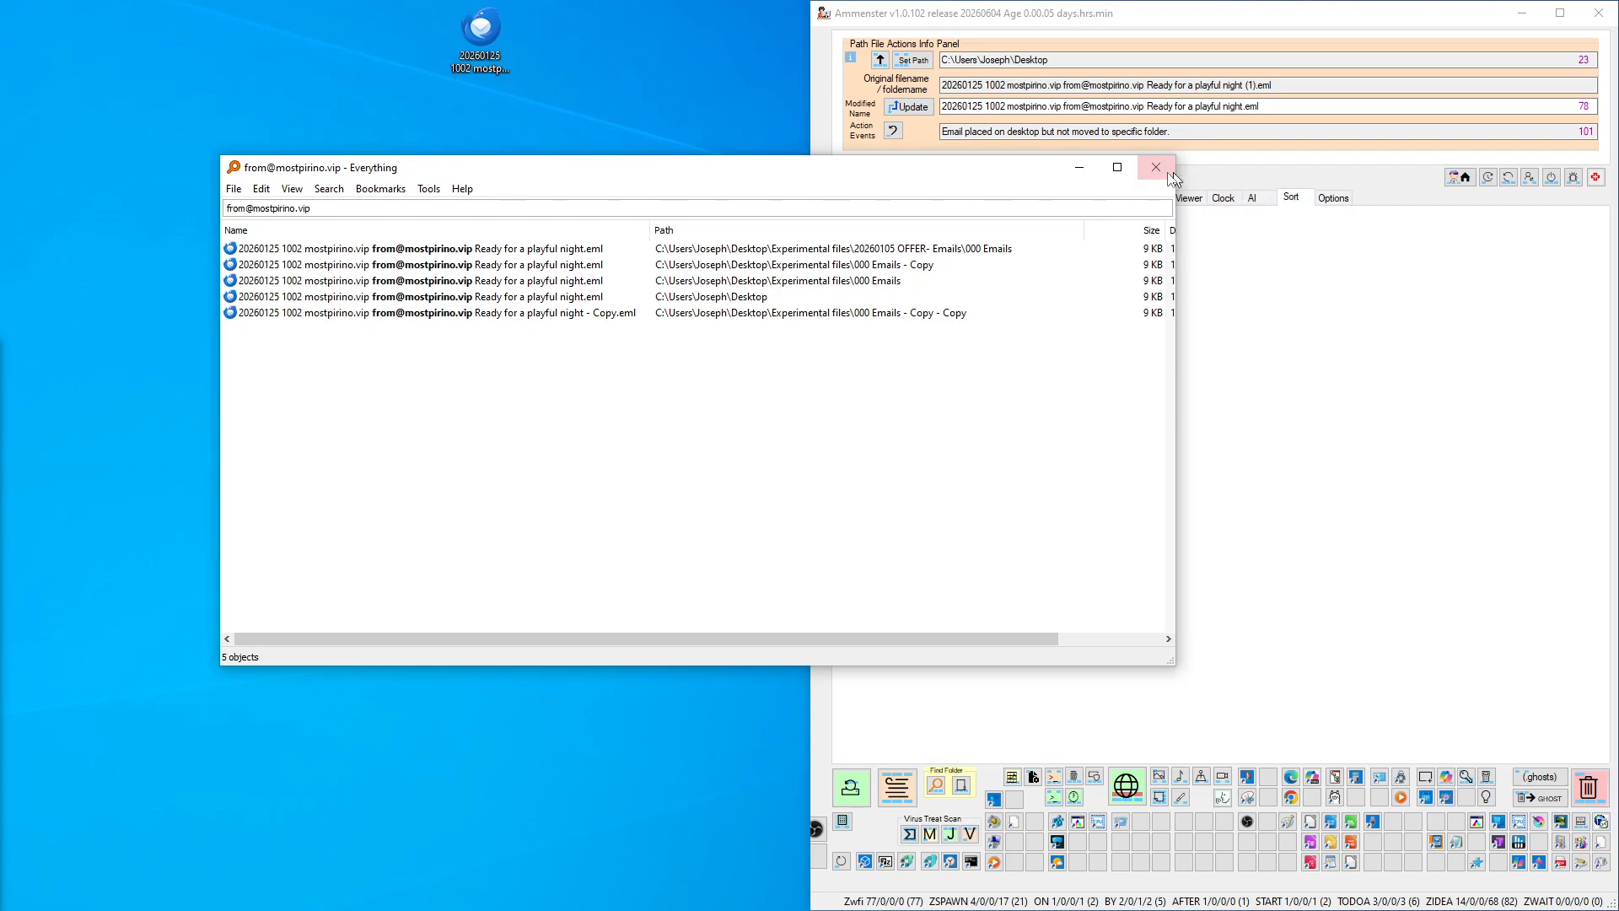
click(1155, 167)
click(850, 787)
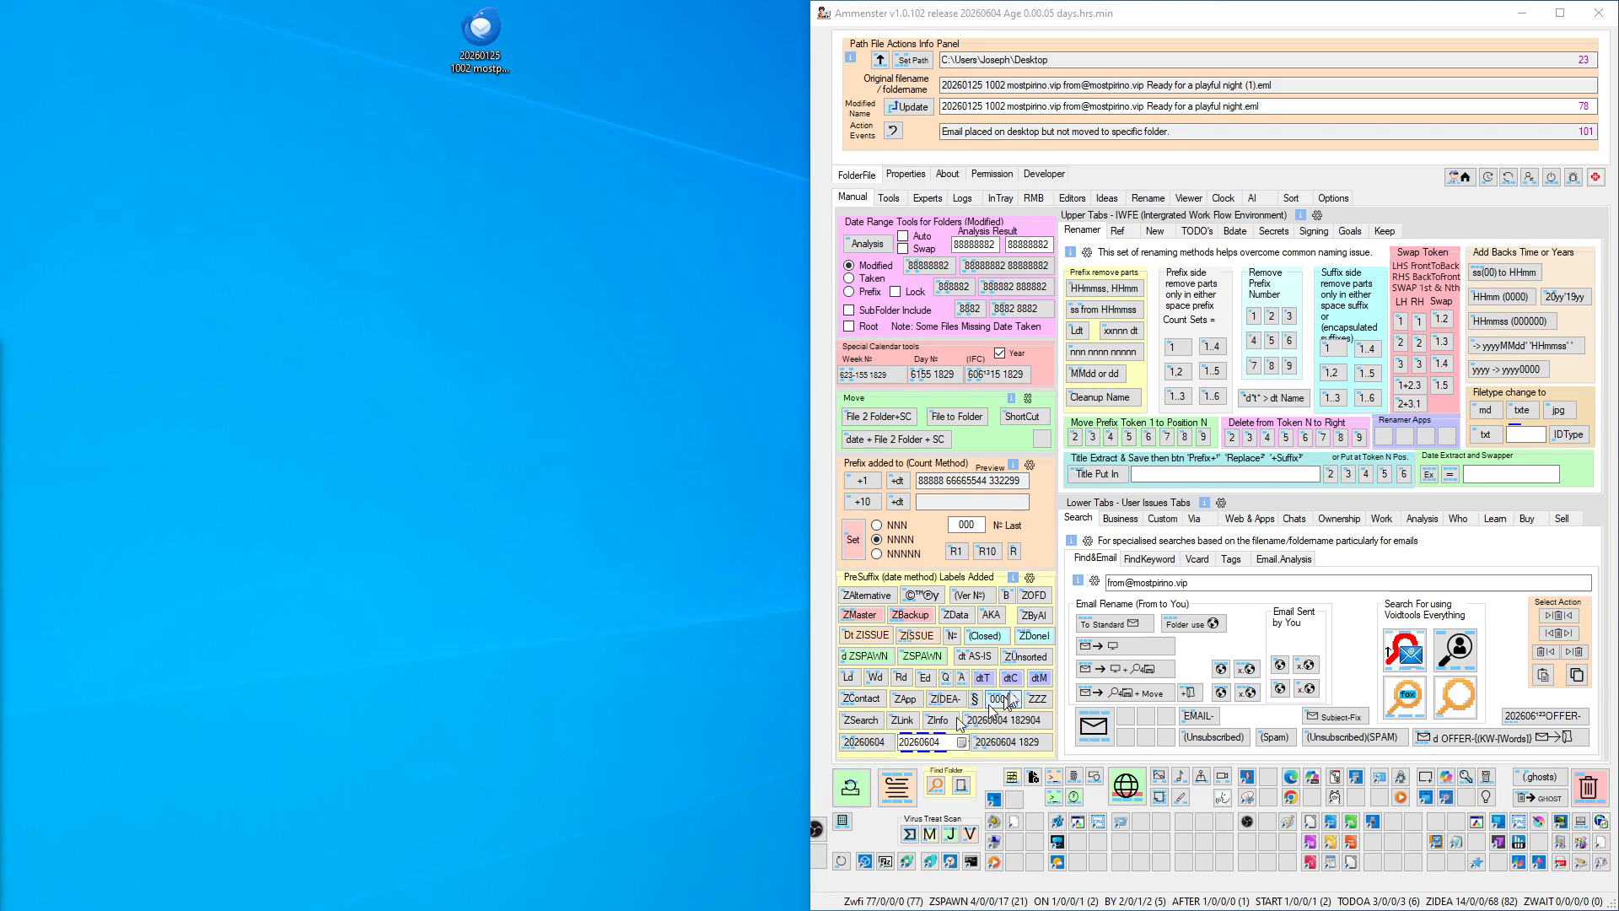
- Create the sender's EMAIL folder on the desktop and file the email in it with the move-and-open-folder action
click(1169, 719)
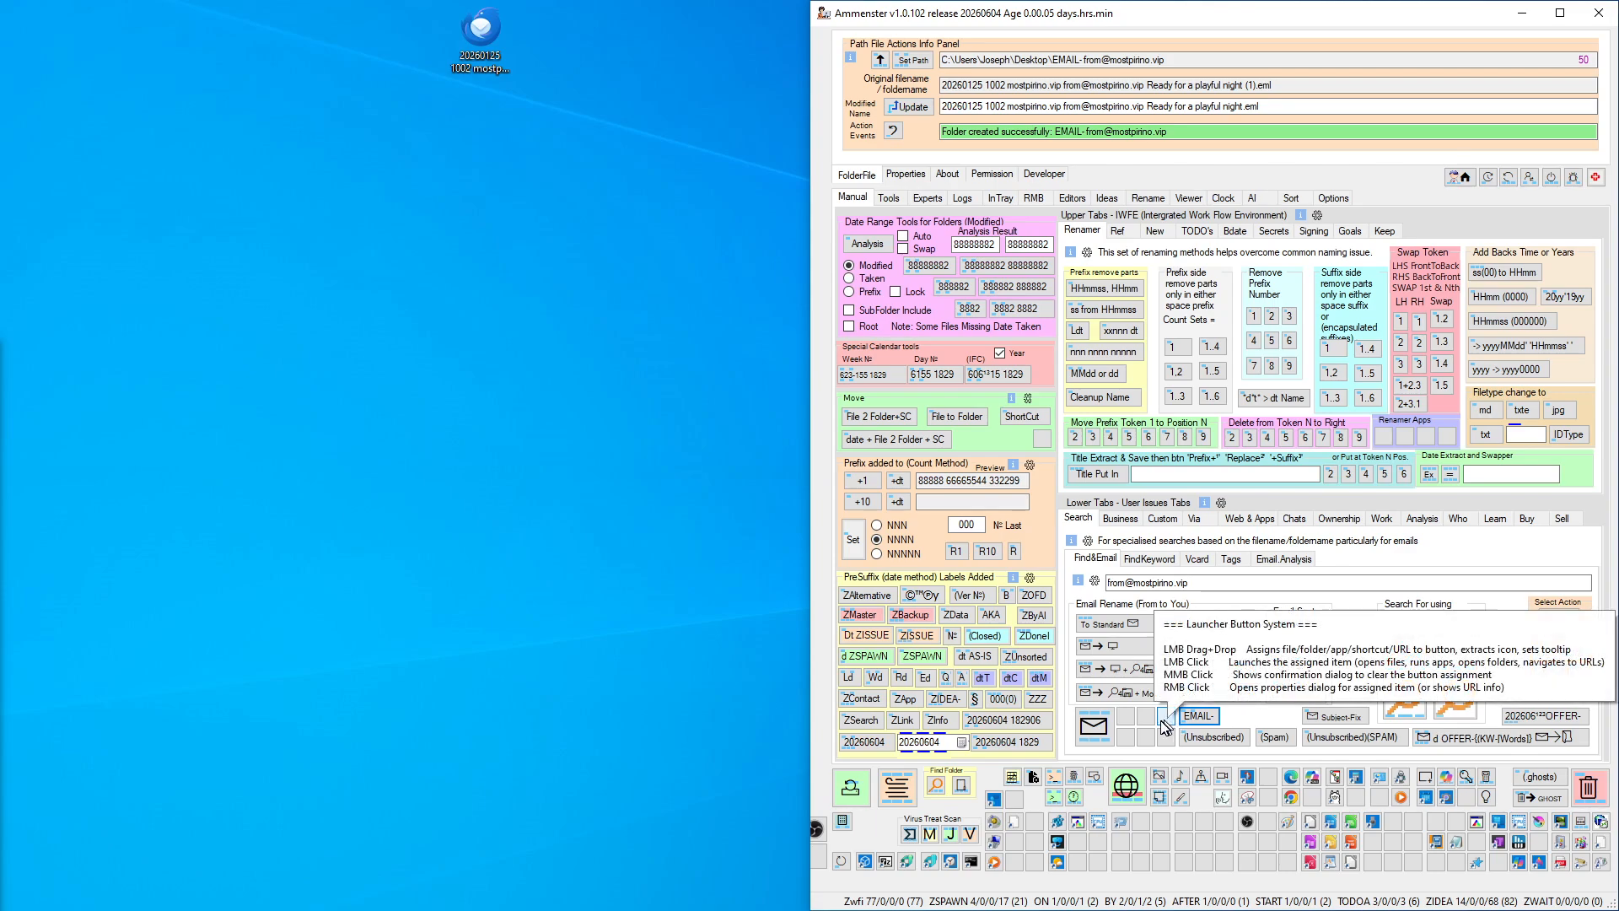
click(478, 33)
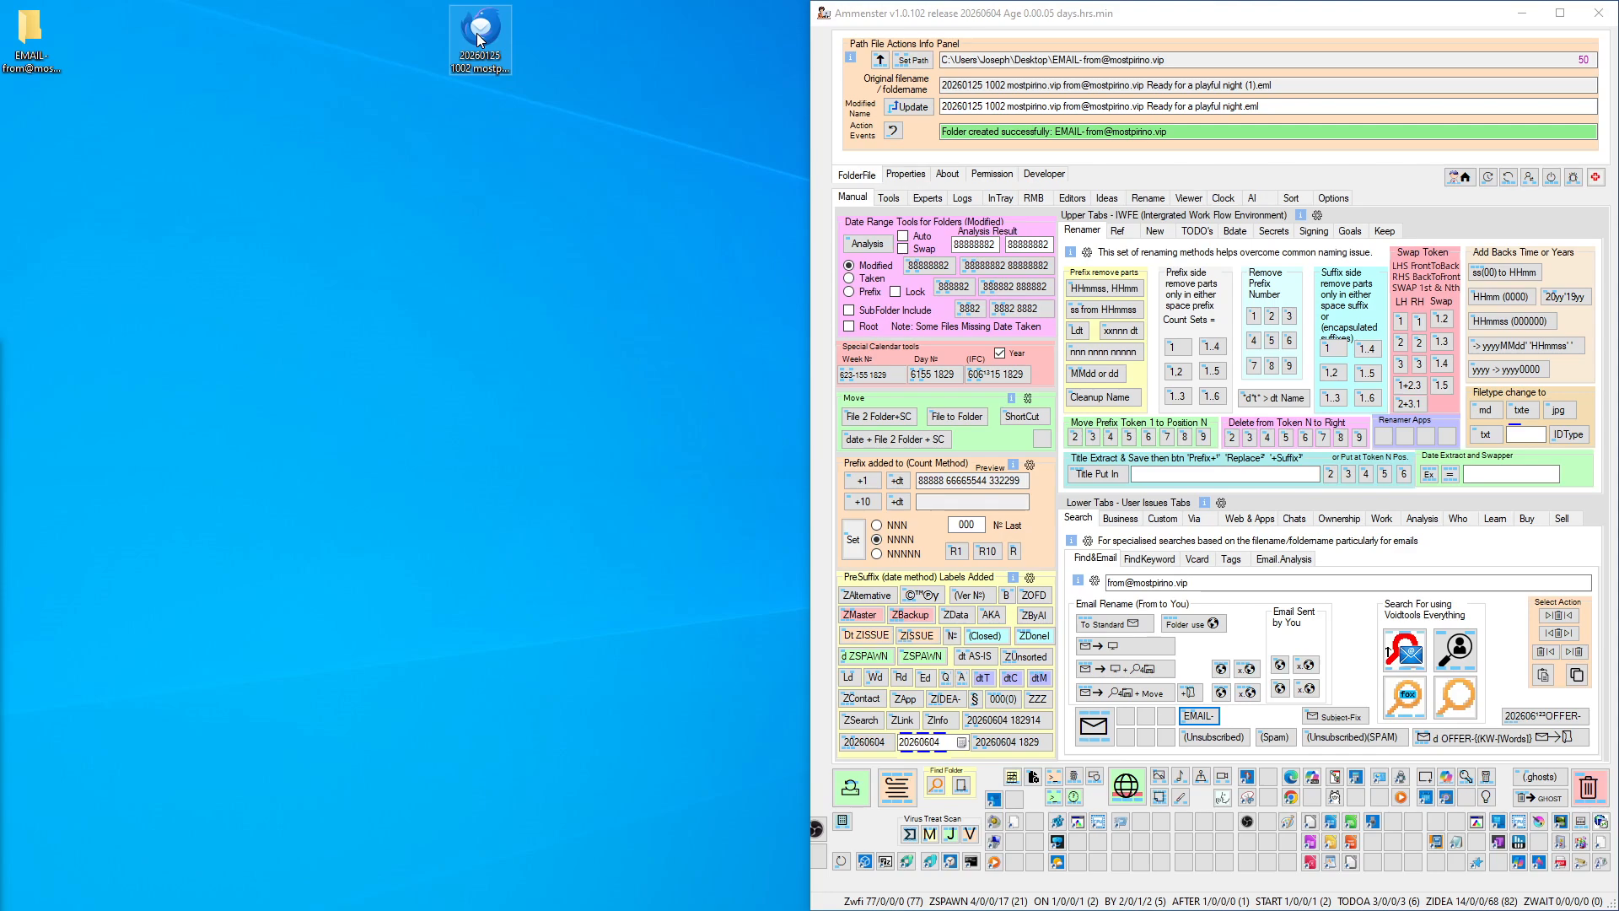
drag(477, 35, 1195, 703)
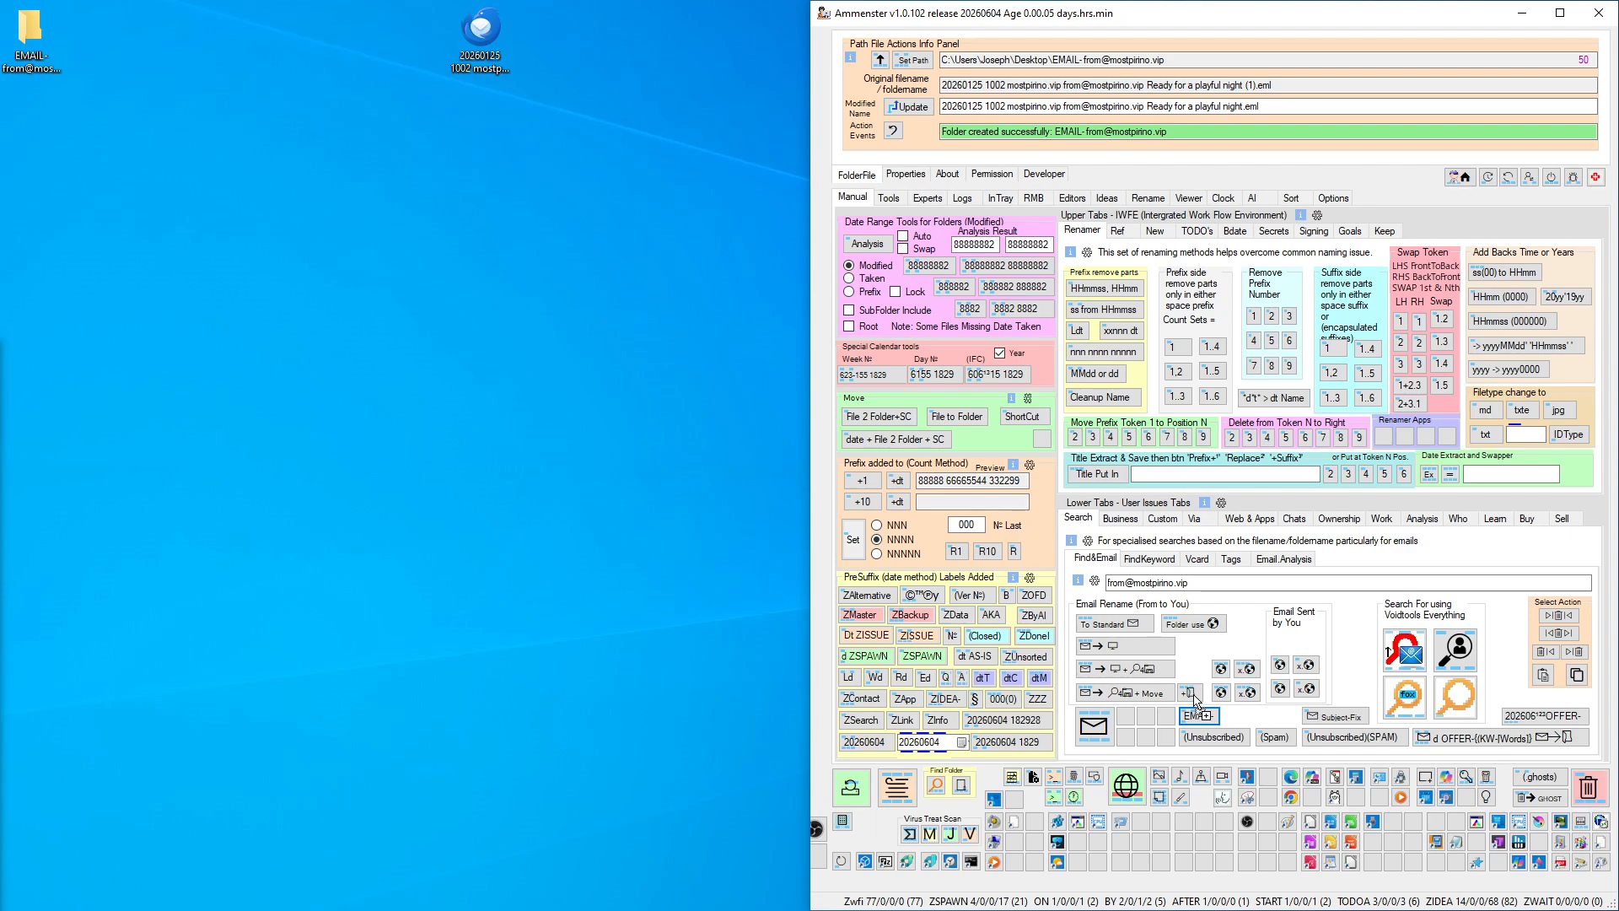
drag(1194, 700, 1192, 695)
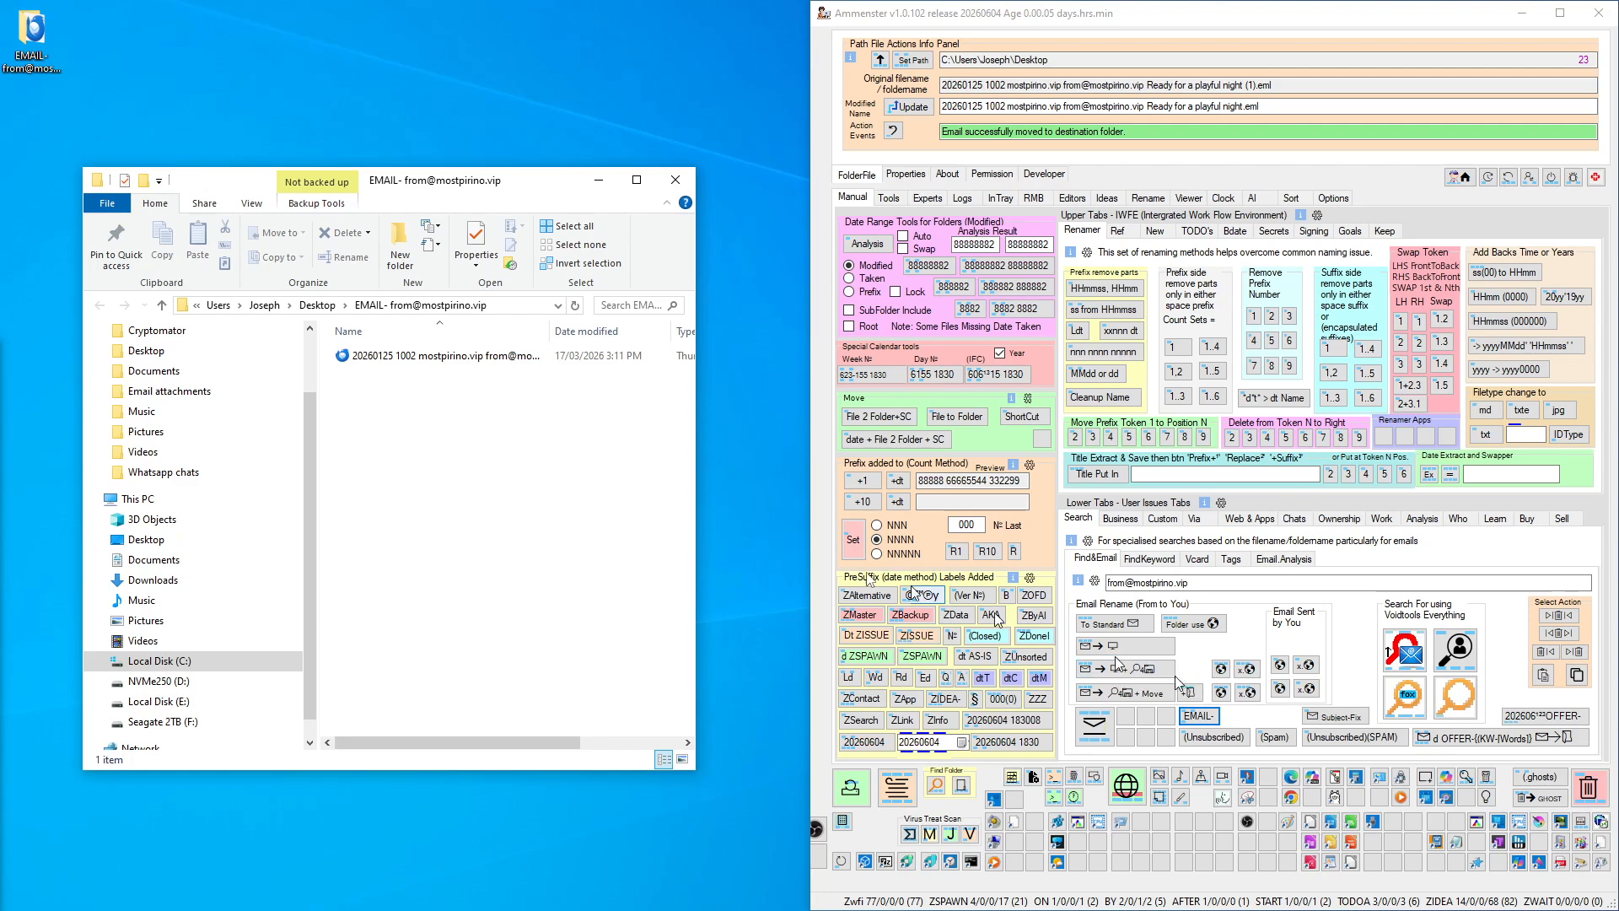
click(681, 185)
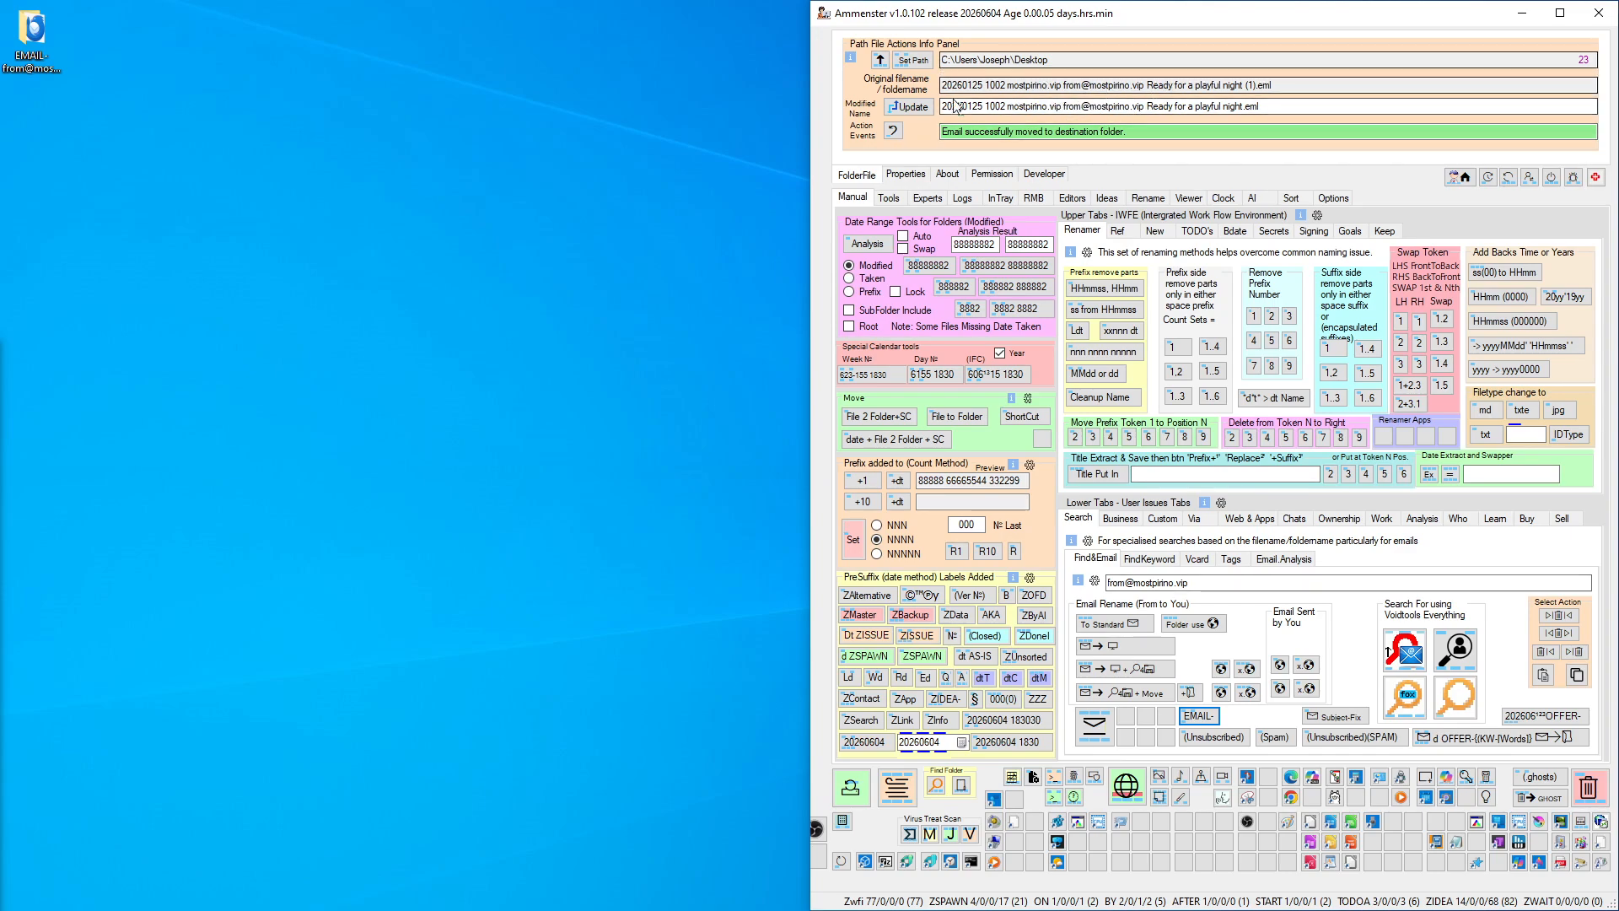
click(1034, 198)
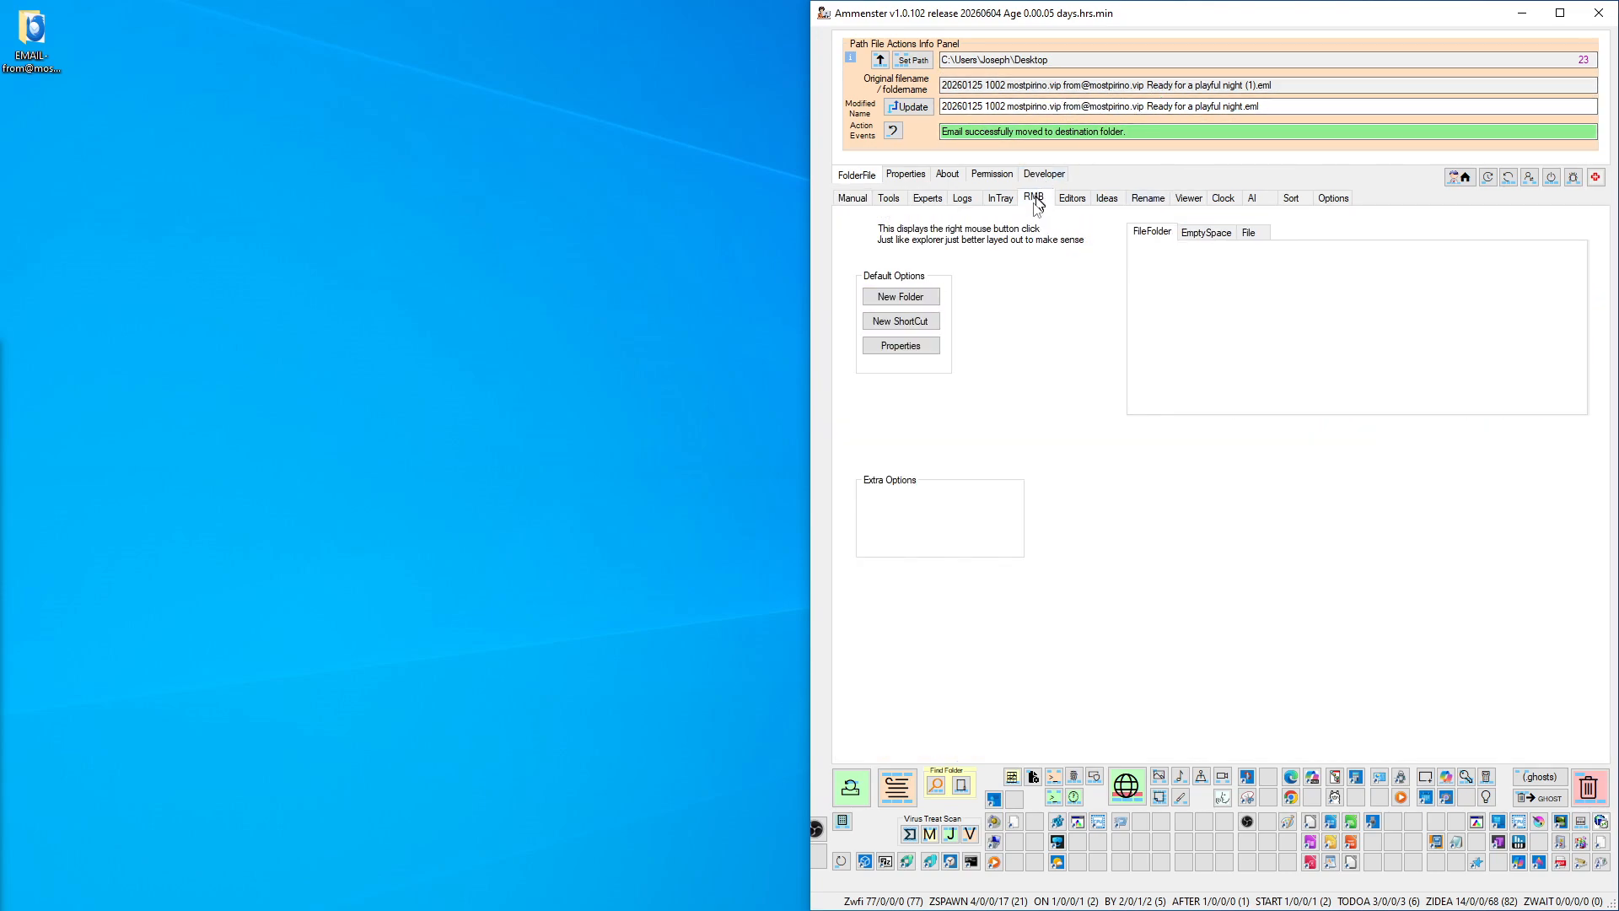
click(856, 797)
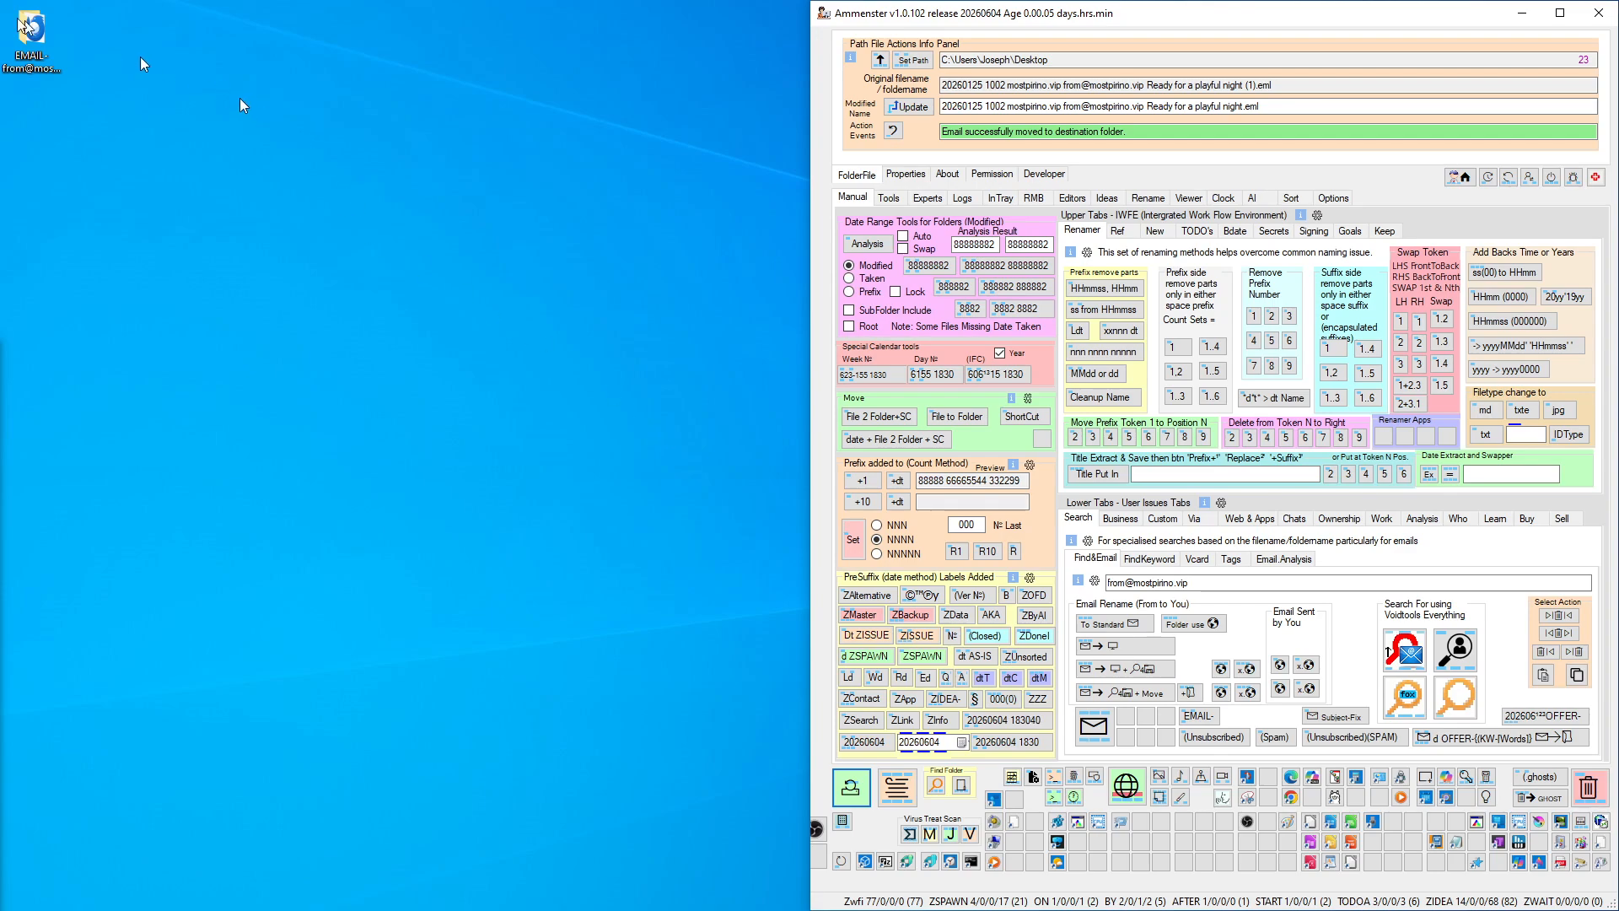
- Open the sender's EMAIL folder, move the email onto the desktop, and close the folder window
double_click(46, 23)
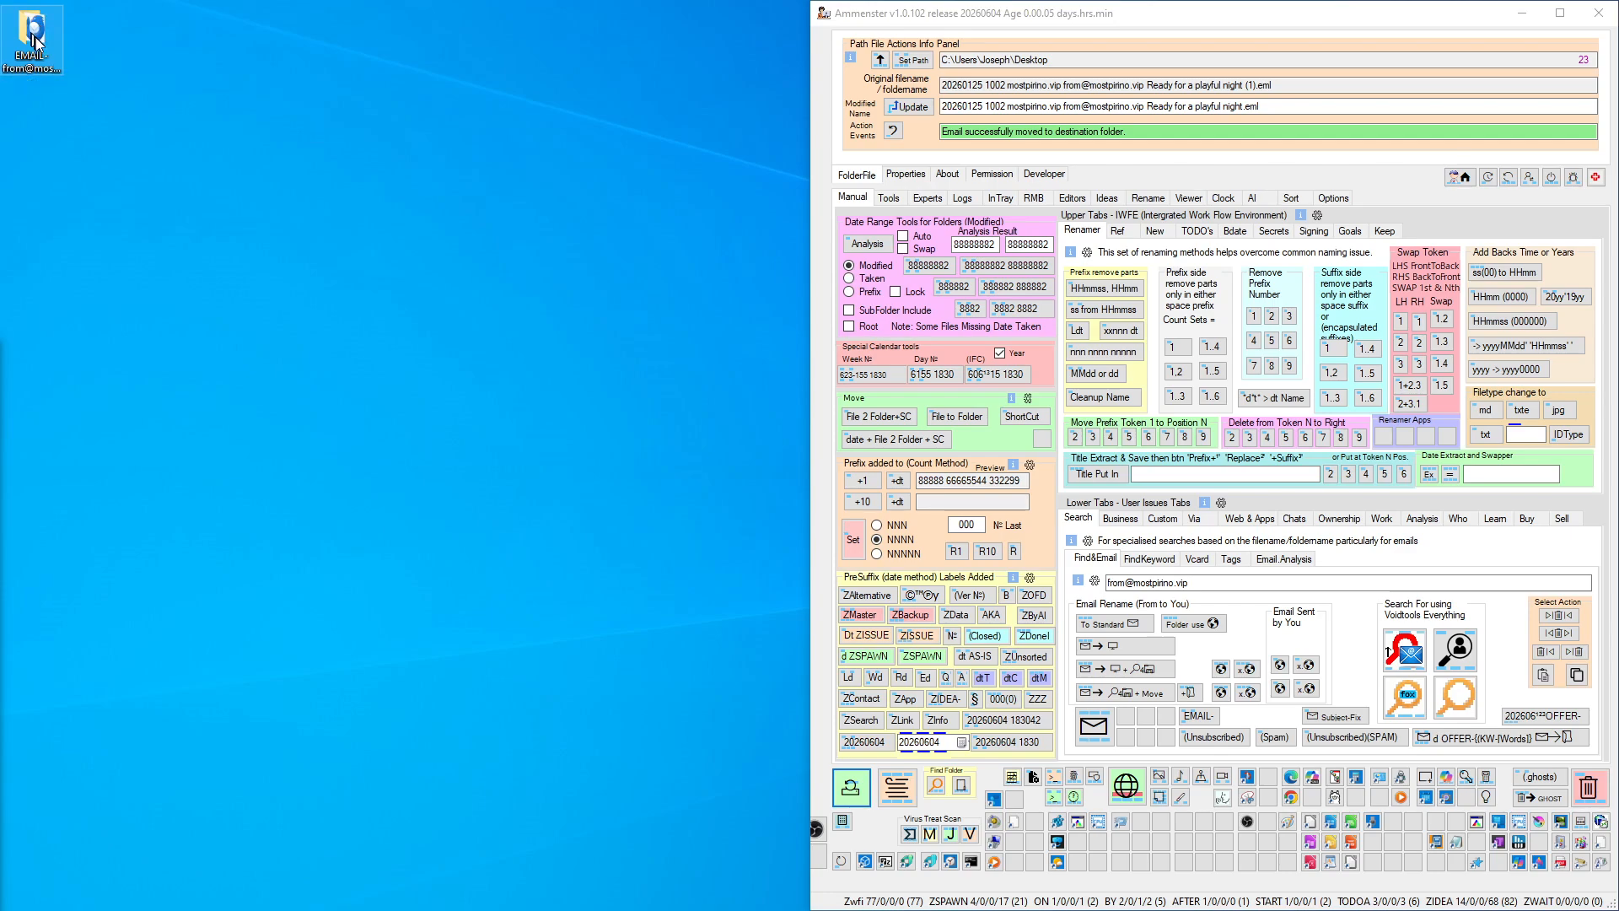
drag(362, 355, 450, 97)
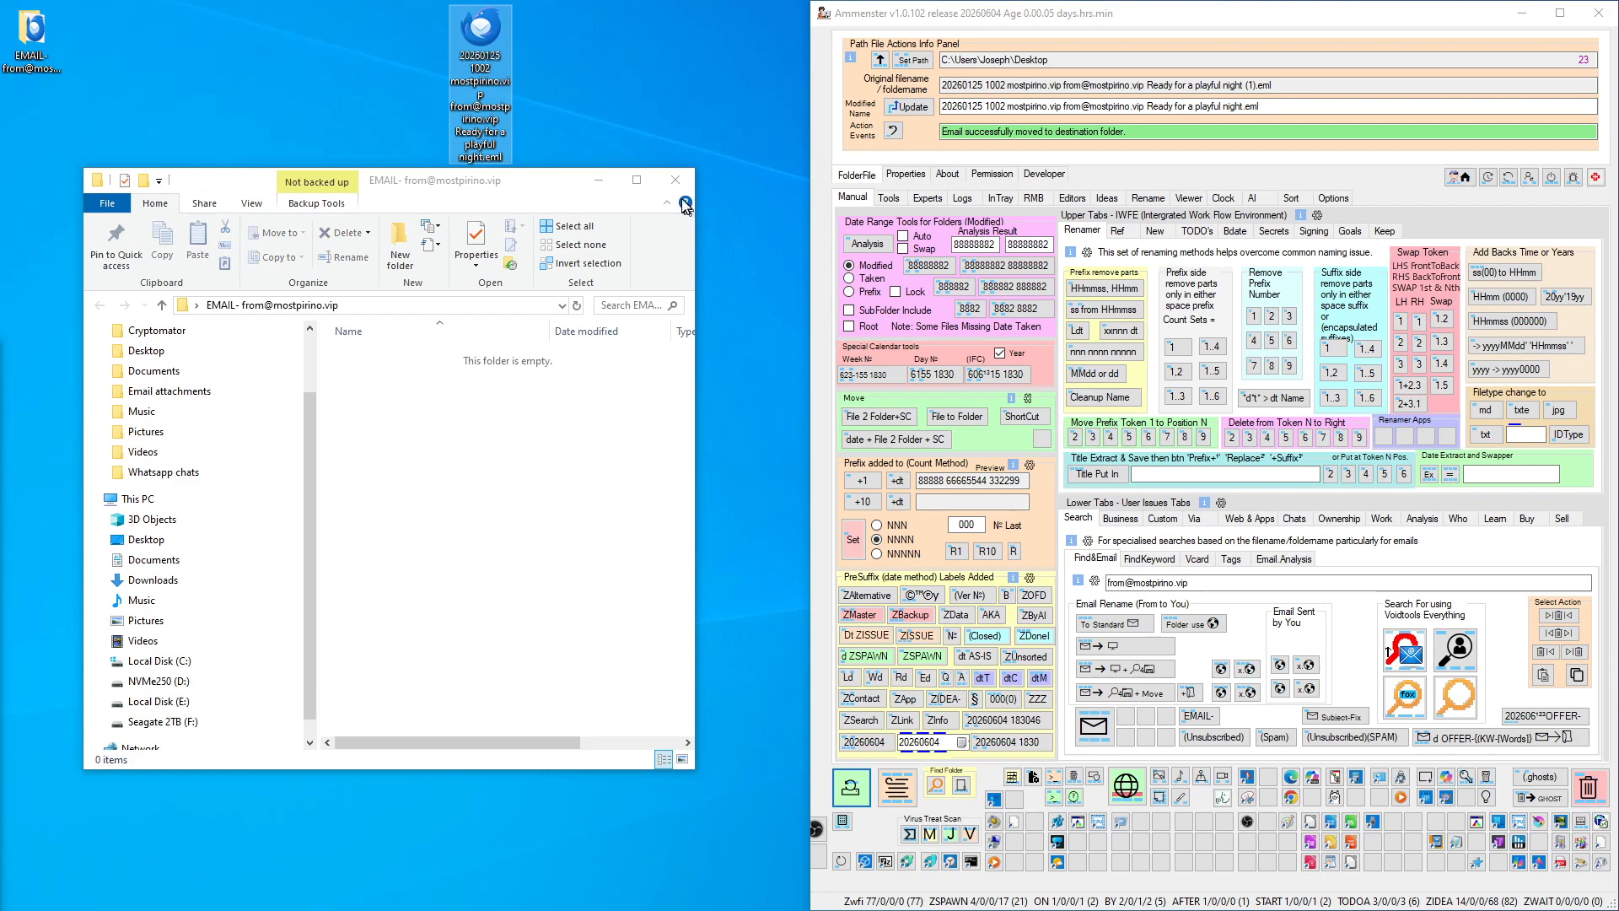
click(678, 180)
- Refile the desktop email with the move-and-open-folder action, and check its filename in the opened folder before closing it
drag(479, 38, 1186, 697)
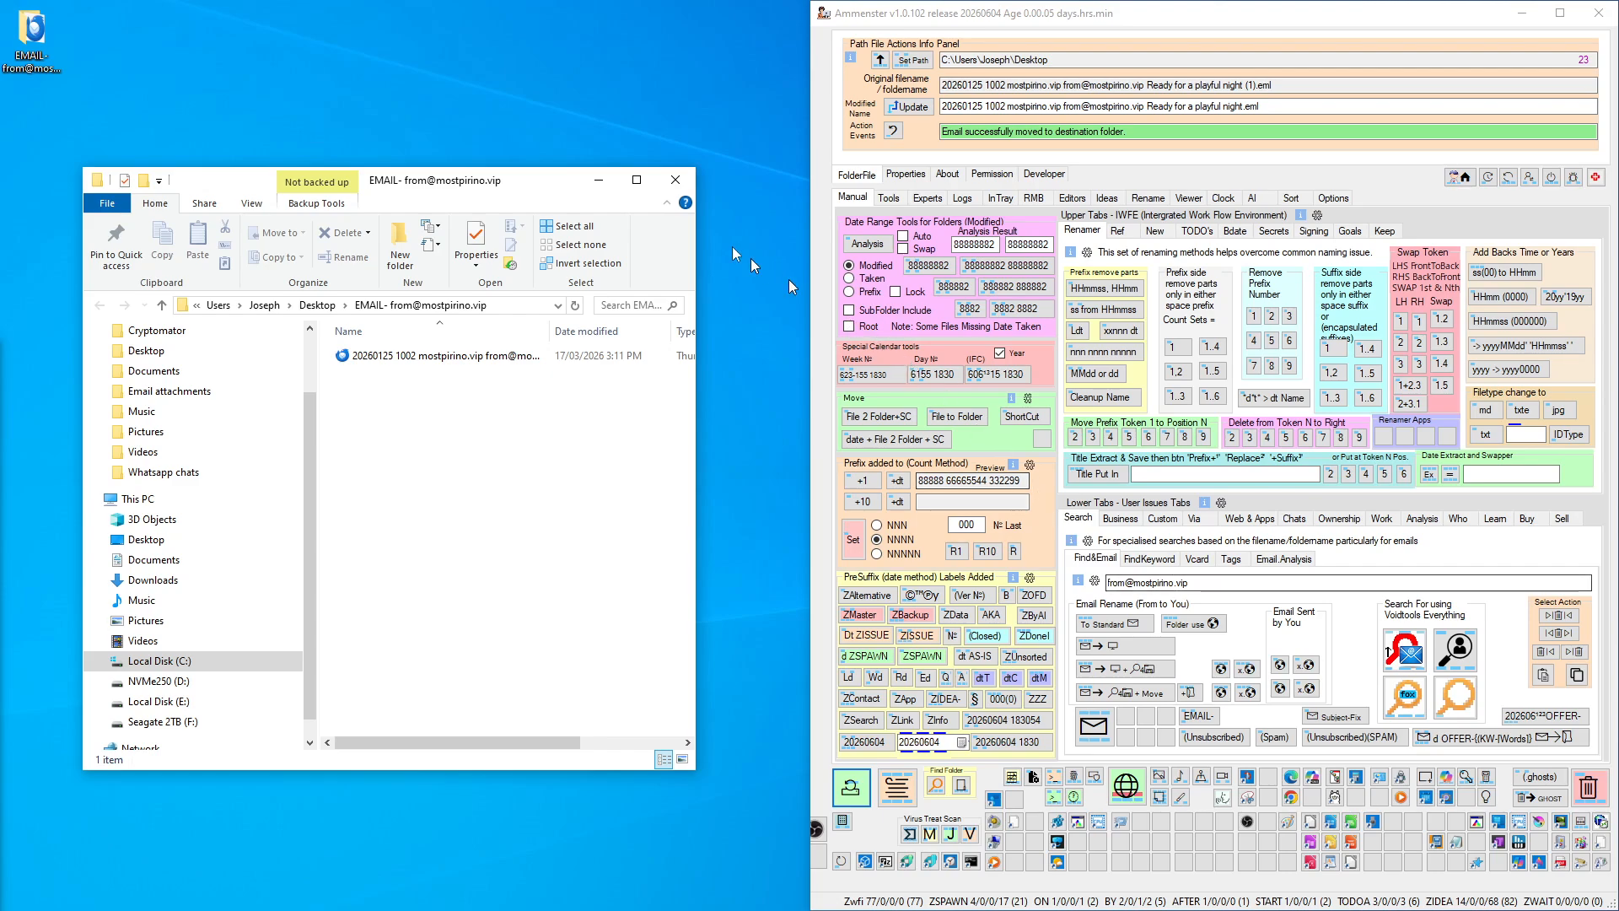
click(480, 354)
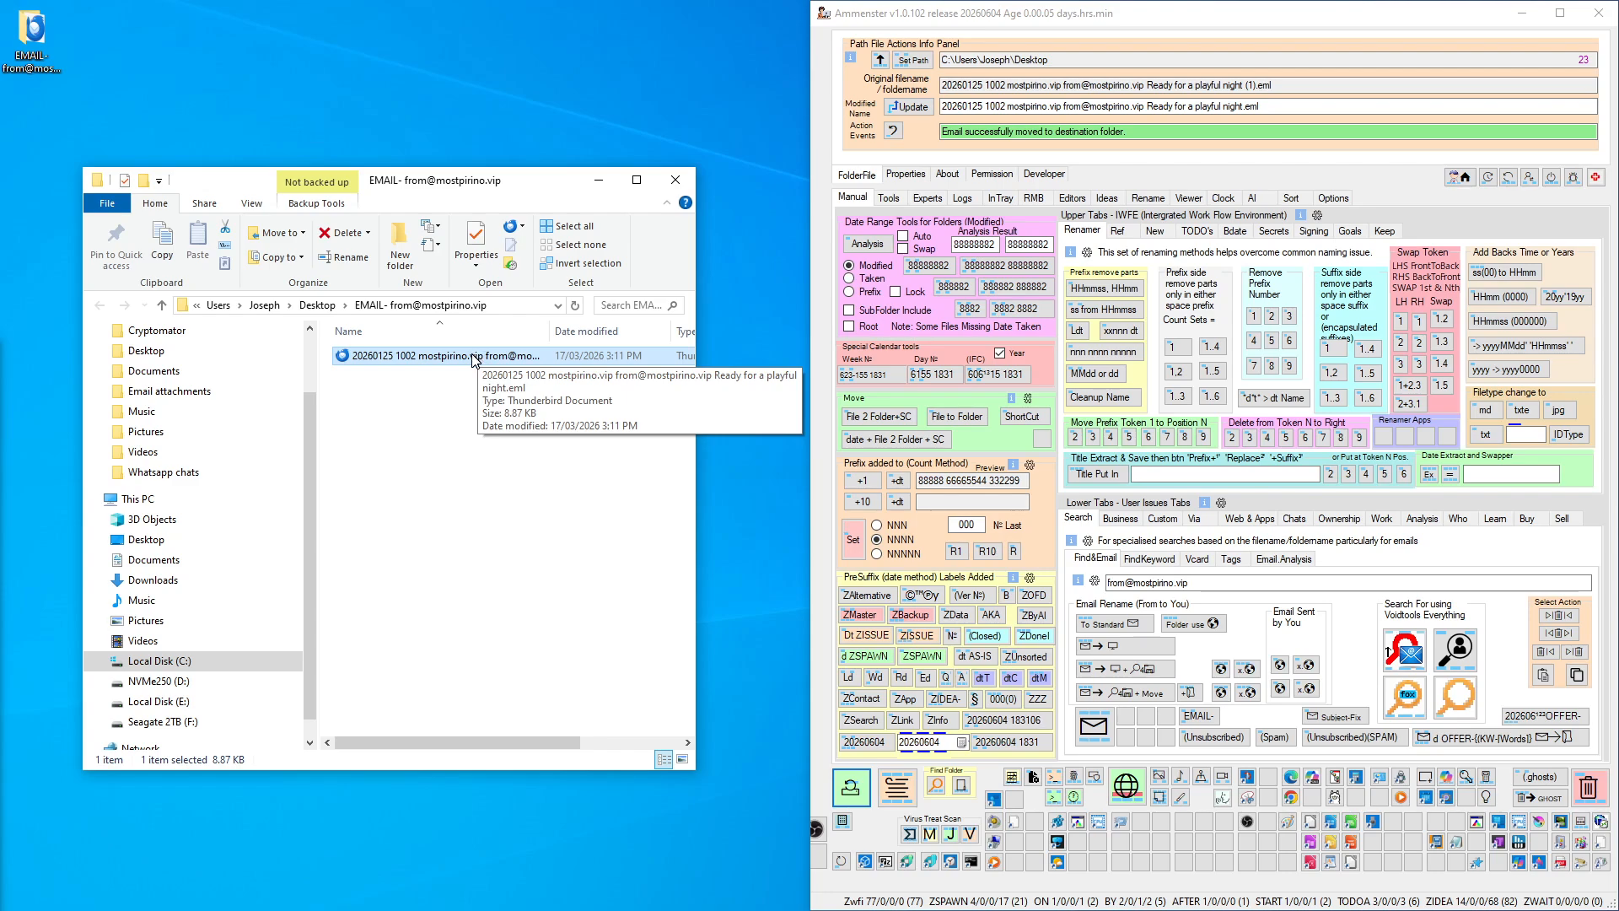
drag(472, 355, 390, 365)
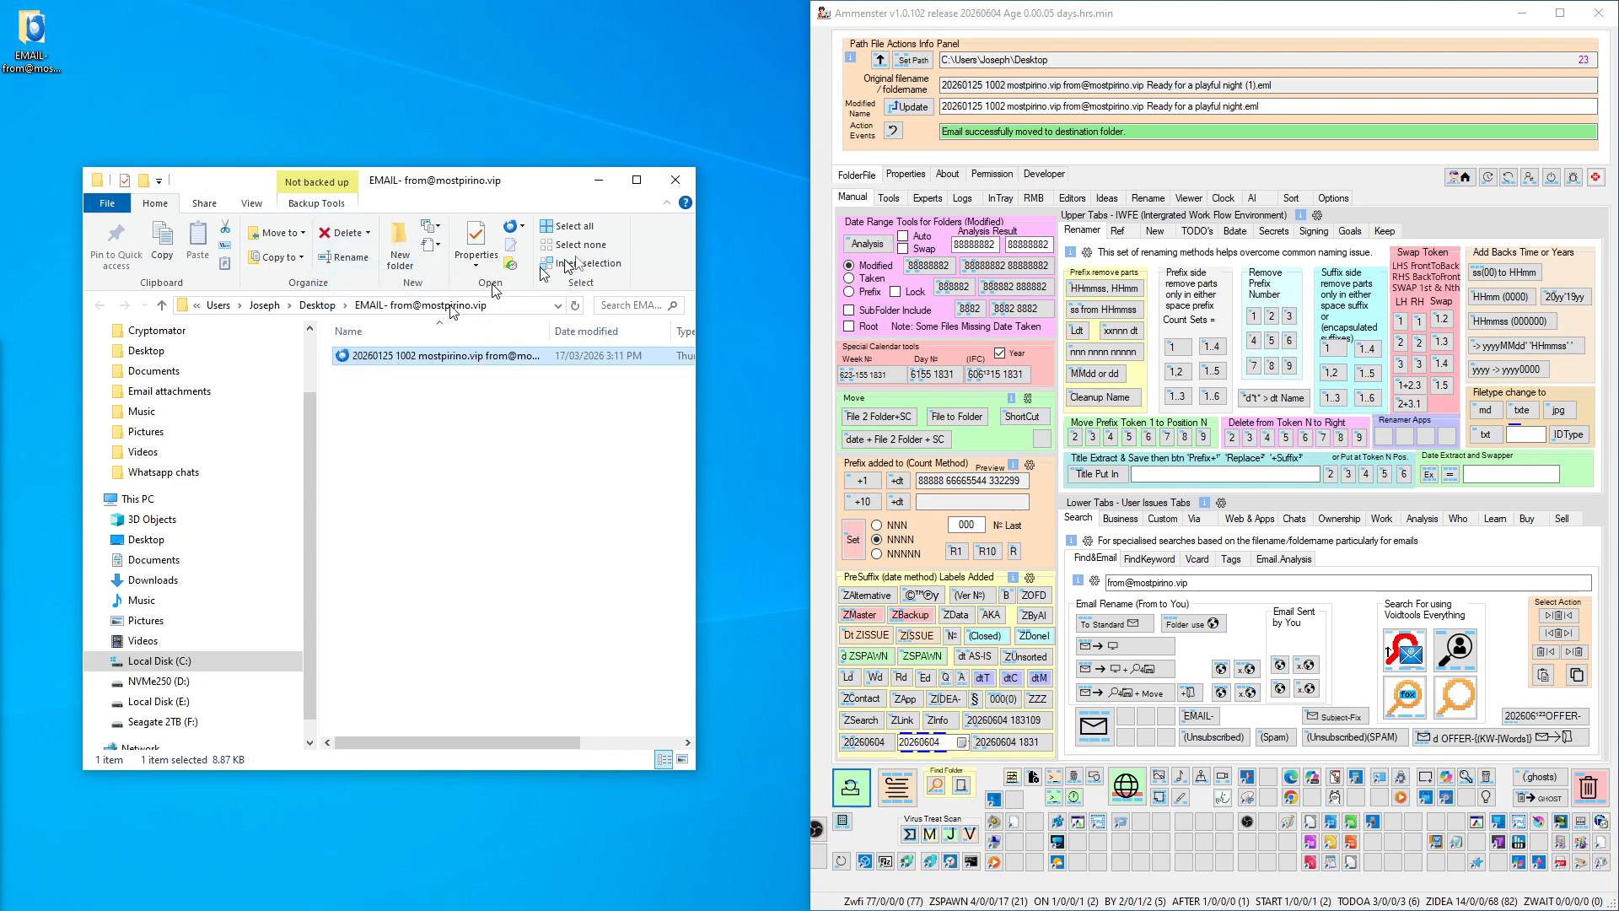
click(665, 184)
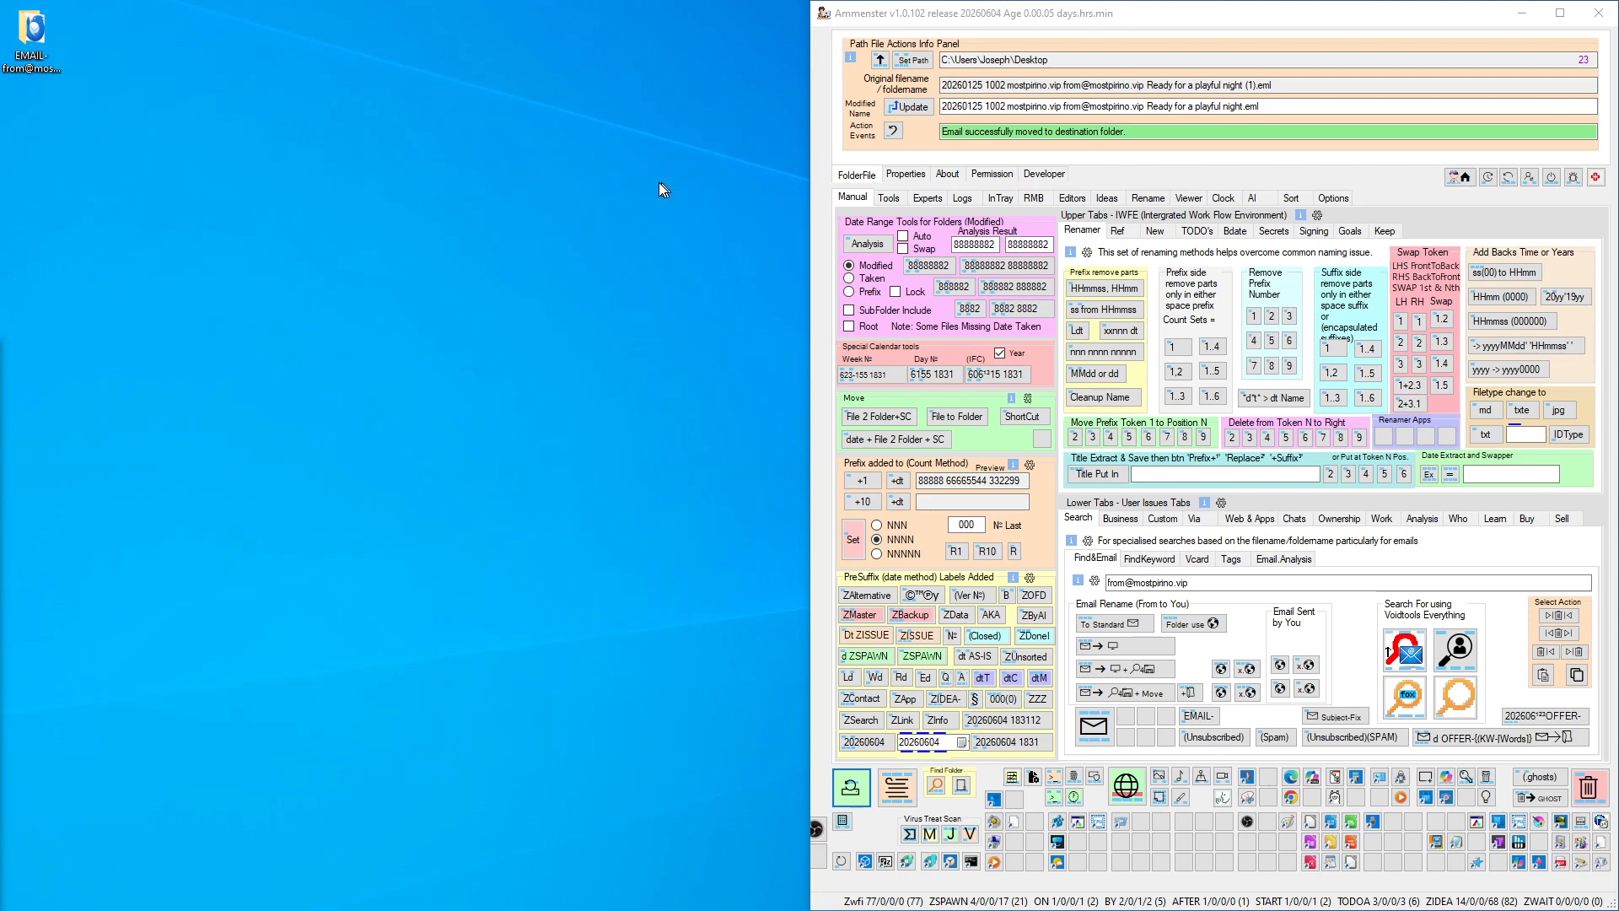